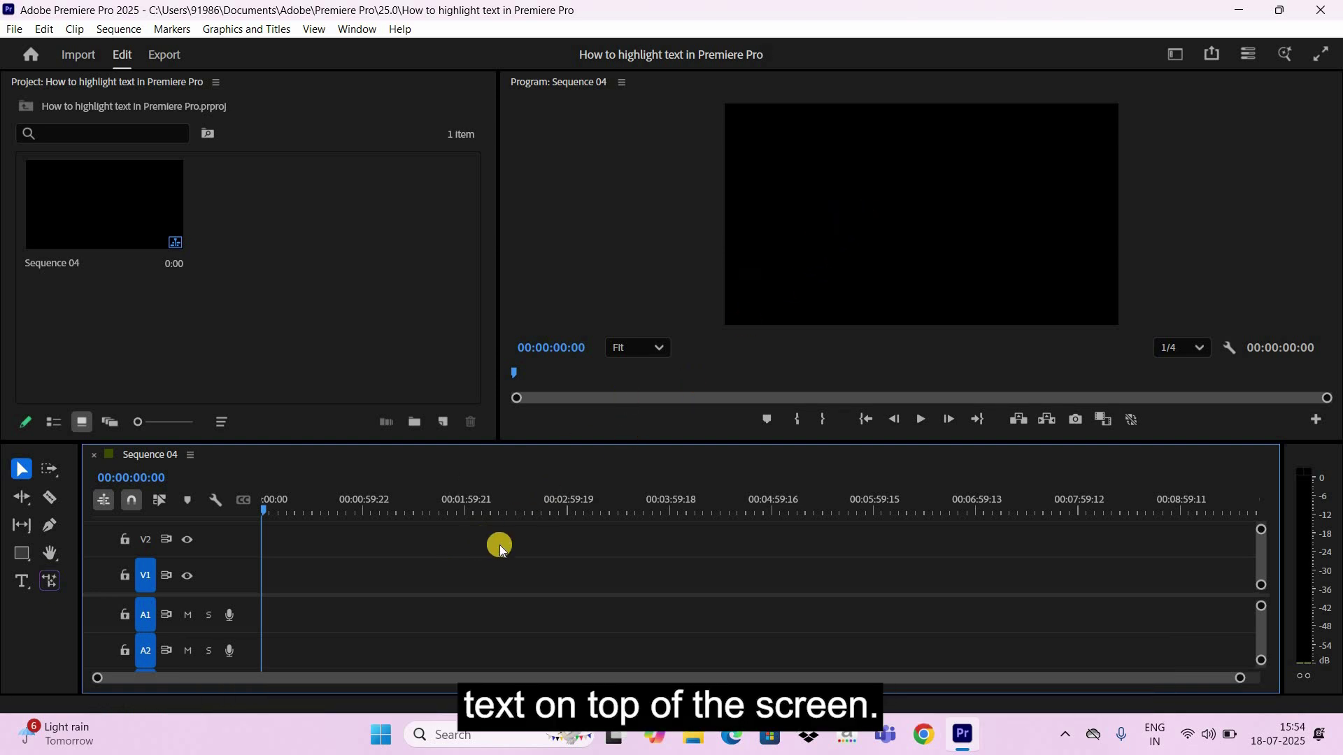
Step: Create a title in the Program monitor reading TEXT in capital letters
{"action": "left_click", "coordinate": [19, 586]}
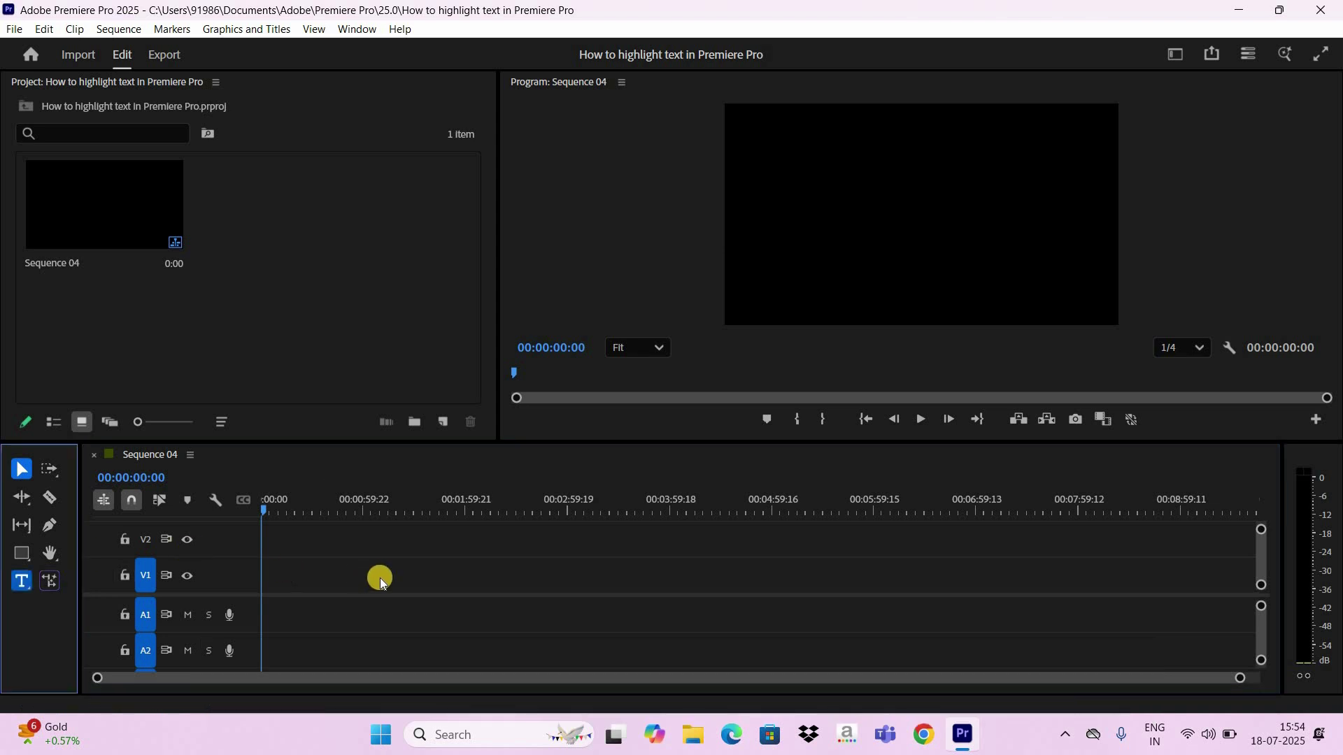
{"action": "left_click", "coordinate": [778, 237]}
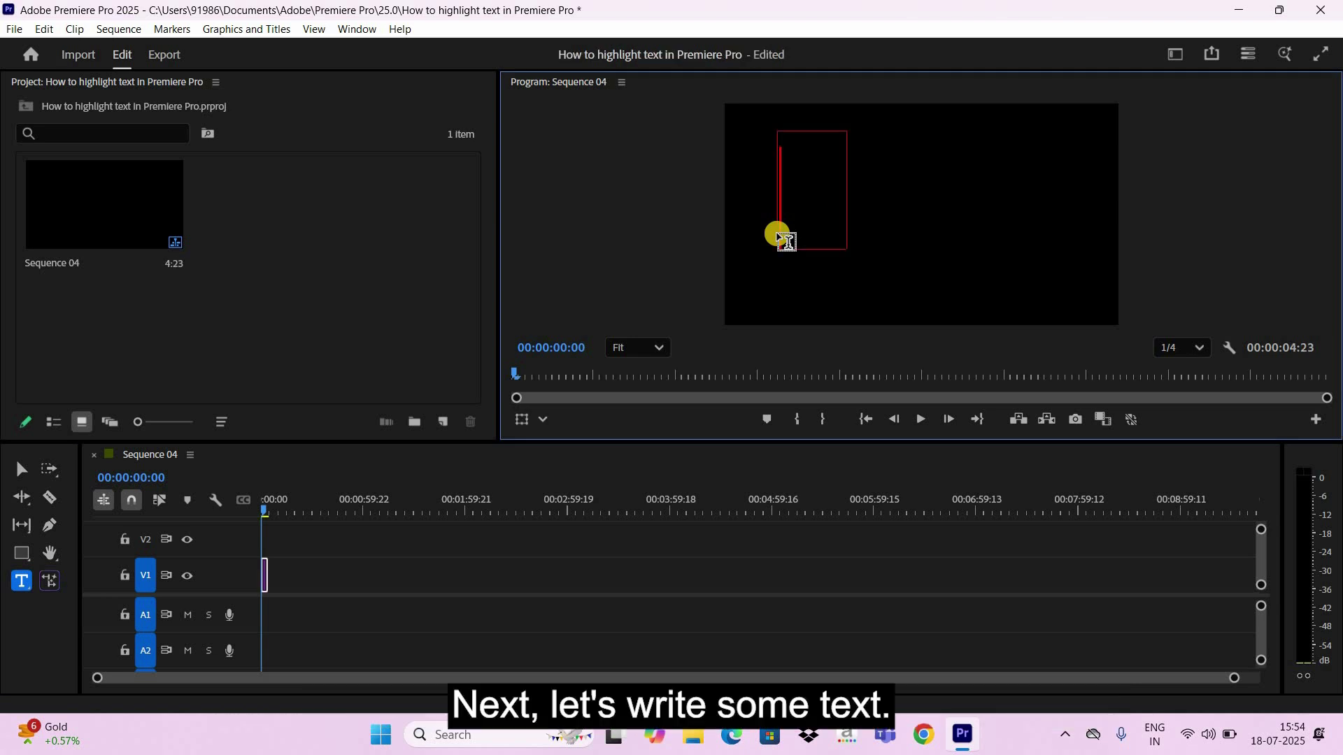
{"action": "key", "text": "Caps_Lock"}
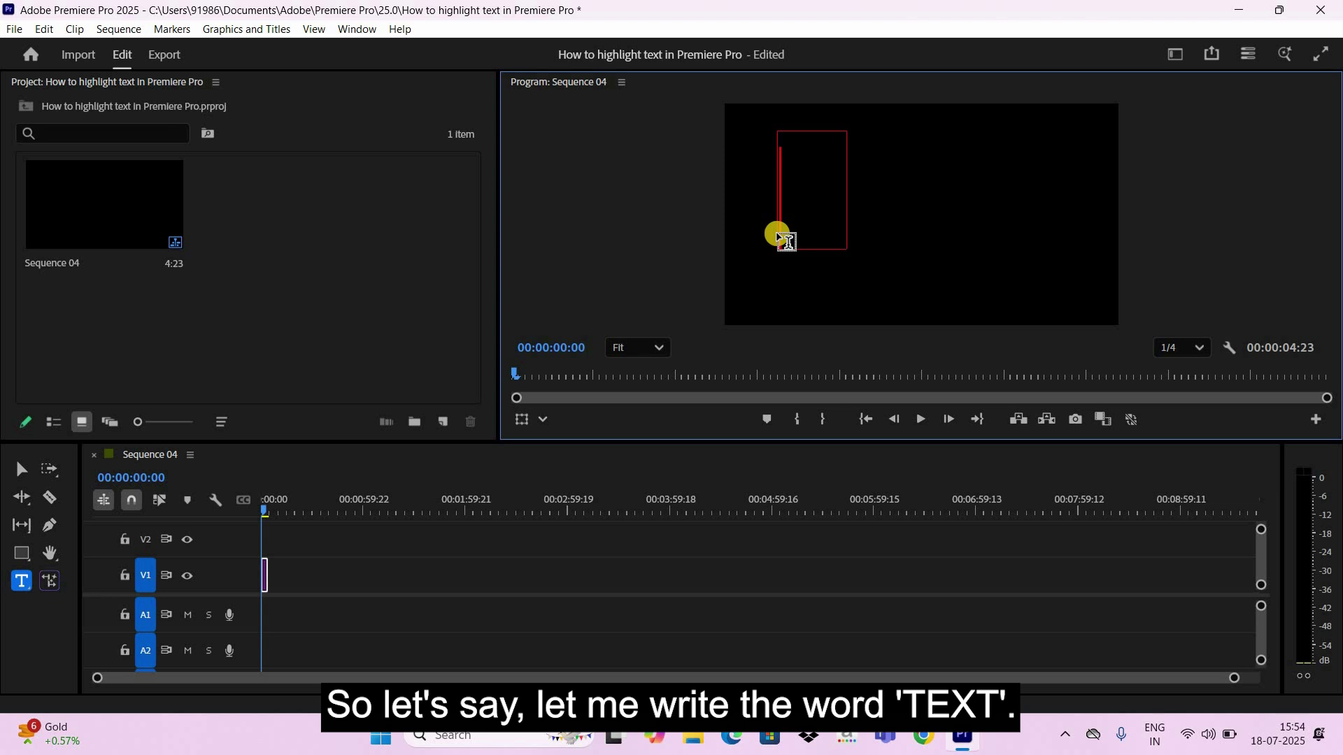
{"action": "type", "text": "TEXT"}
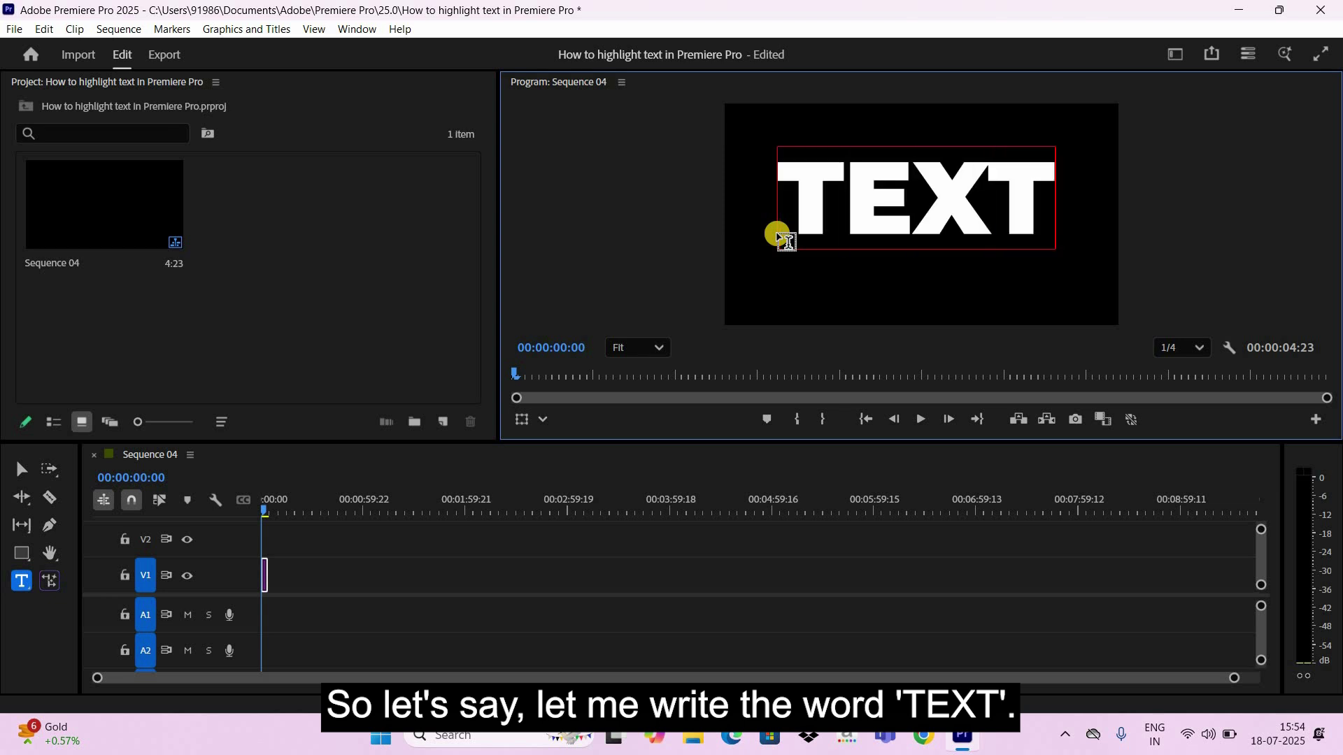
{"action": "key", "text": "Caps_Lock"}
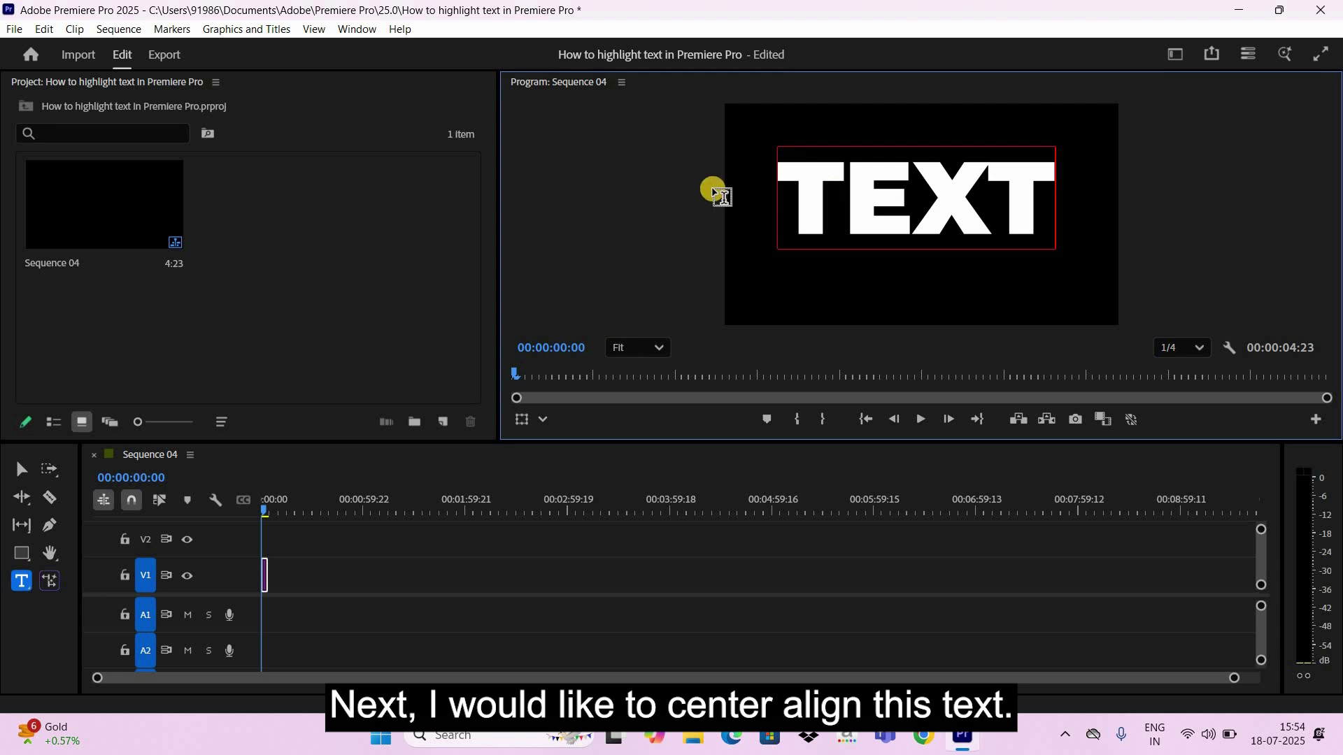
Step: Show the Properties panel and centre the TEXT title horizontally and vertically in the frame
{"action": "left_click", "coordinate": [364, 32]}
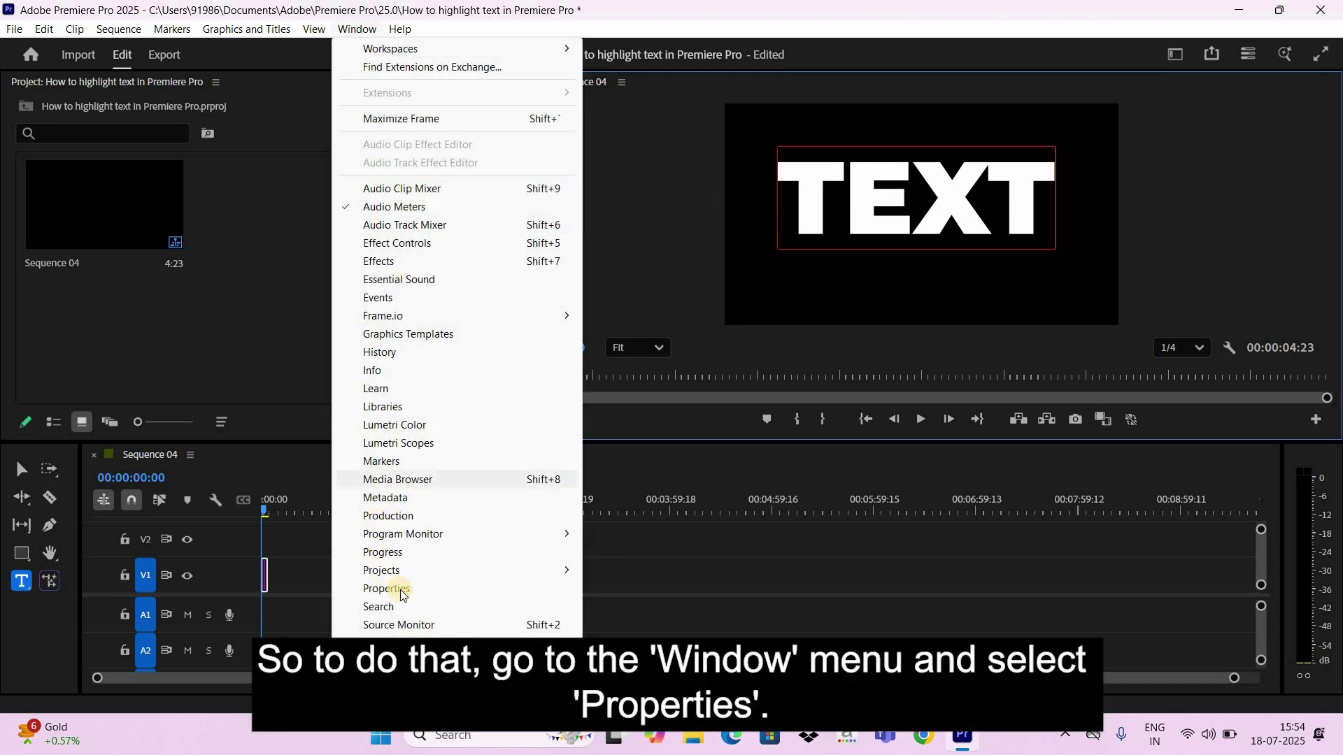
{"action": "left_click", "coordinate": [403, 591]}
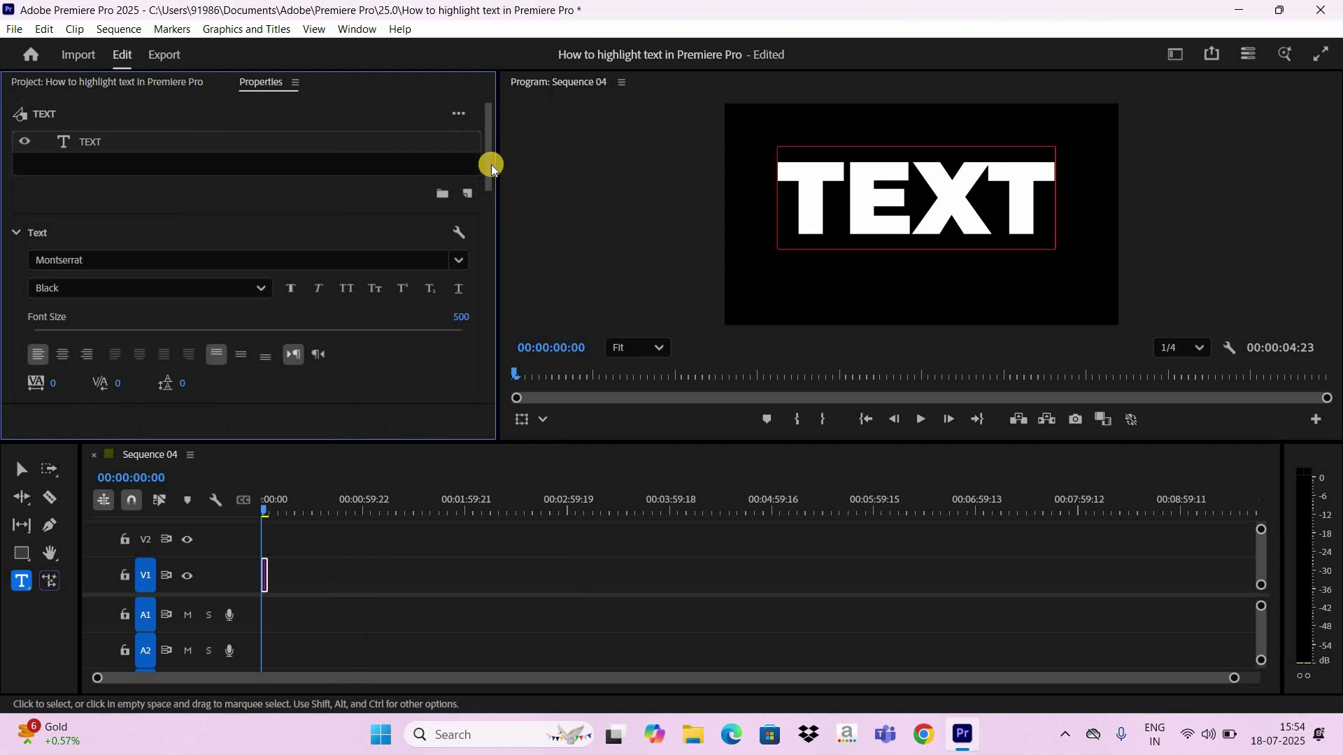
{"action": "left_click_drag", "start_coordinate": [491, 165], "coordinate": [492, 318]}
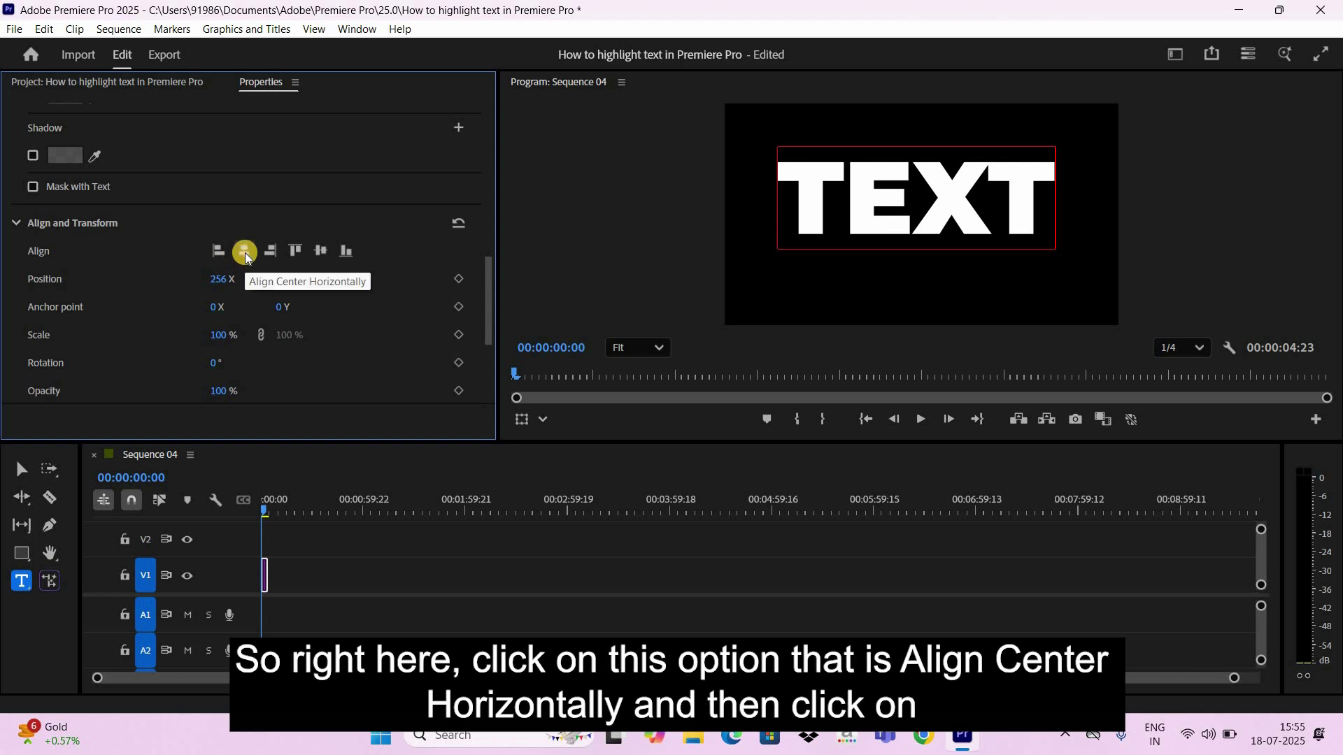
{"action": "left_click", "coordinate": [245, 252]}
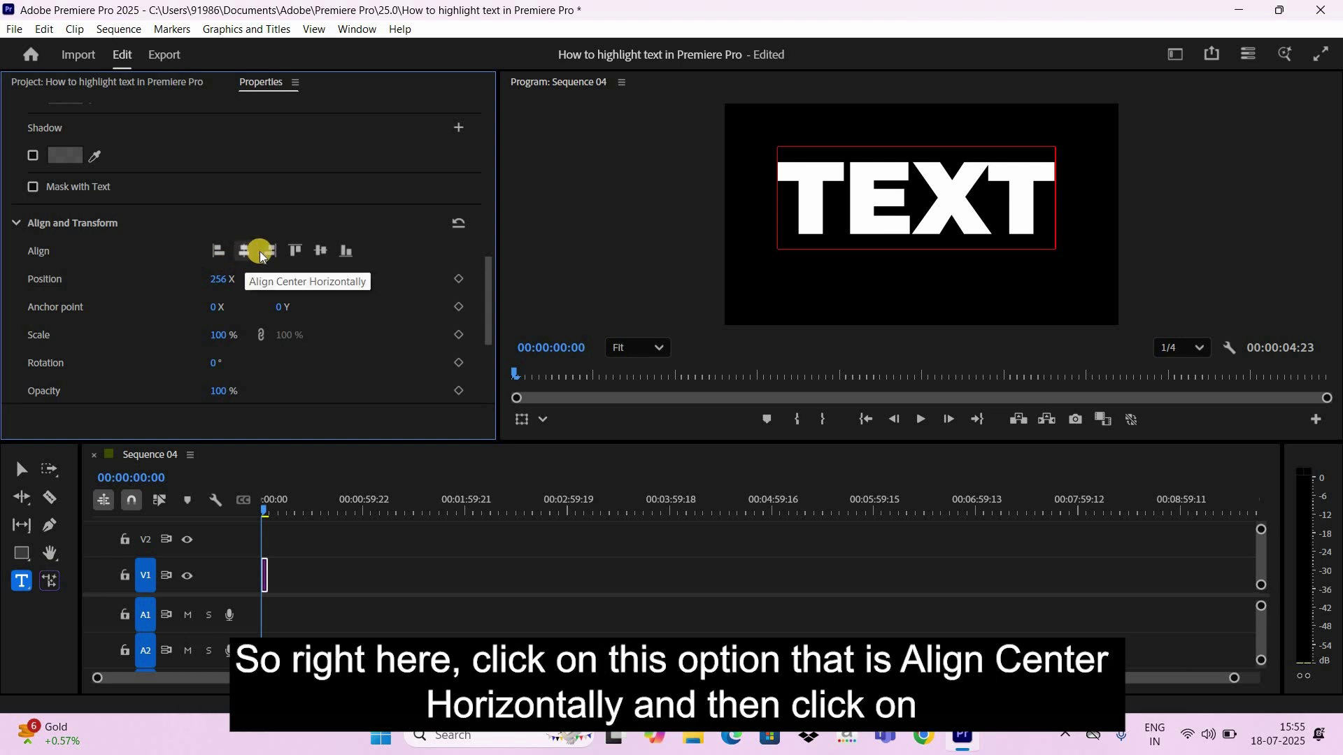
{"action": "left_click", "coordinate": [319, 252]}
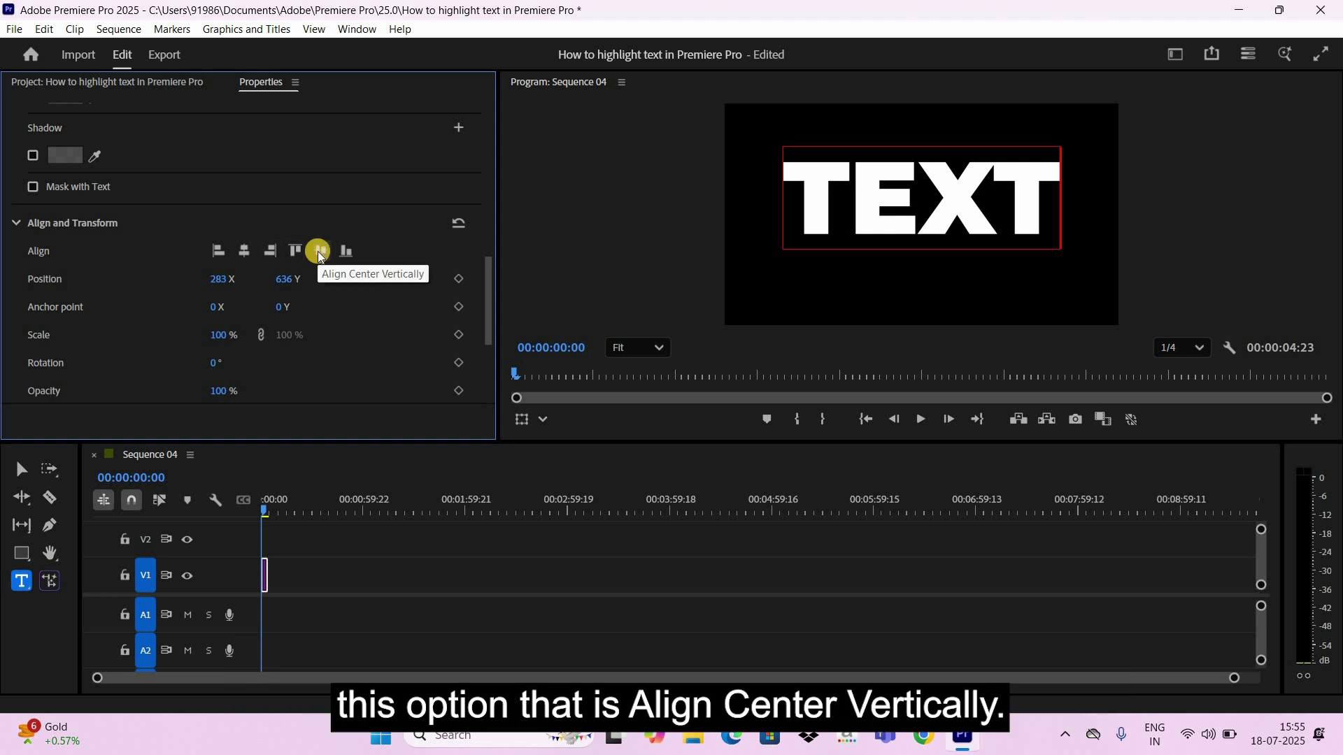
{"action": "left_click", "coordinate": [284, 544]}
{"action": "scroll", "coordinate": [283, 540], "scroll_direction": "up", "scroll_amount": 5}
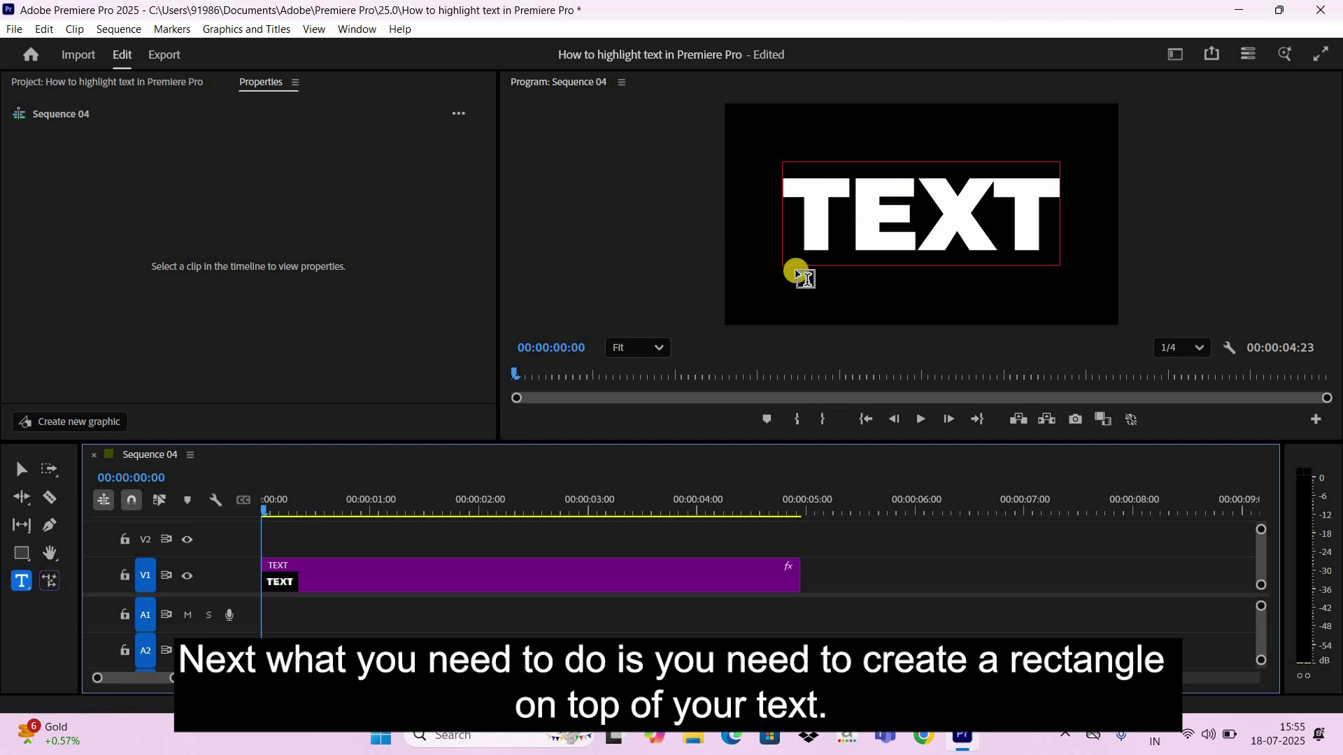
Step: Draw a rectangle with the Rectangle Tool covering the whole word TEXT
{"action": "left_click", "coordinate": [20, 557]}
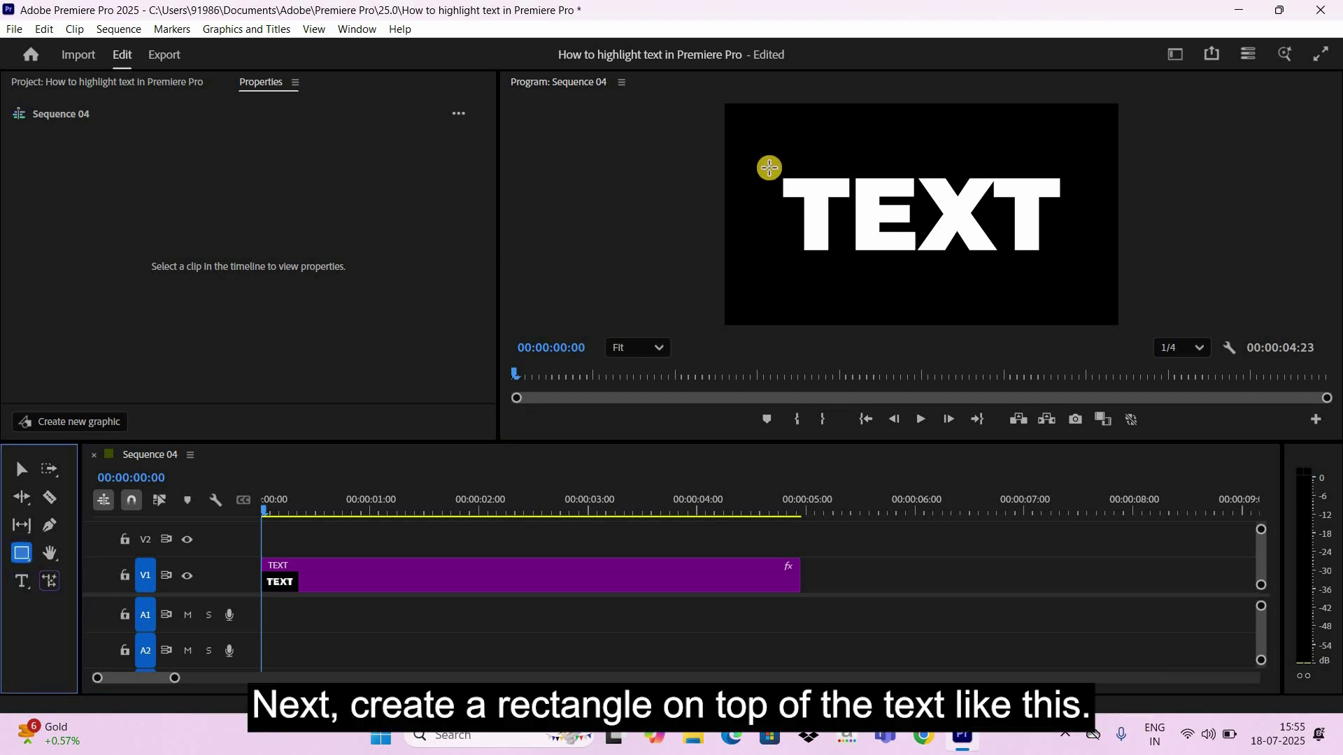
{"action": "left_click_drag", "start_coordinate": [769, 165], "coordinate": [834, 208]}
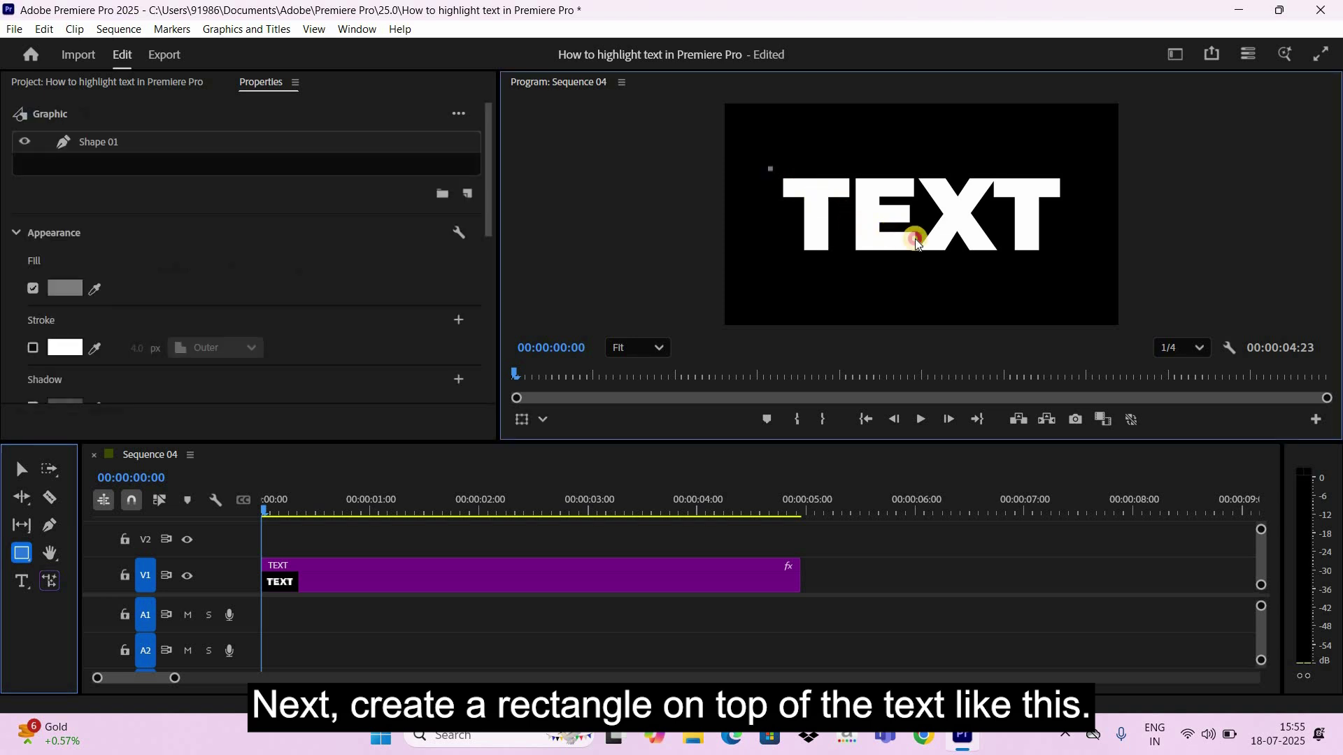
{"action": "left_click_drag", "start_coordinate": [982, 260], "coordinate": [1072, 264]}
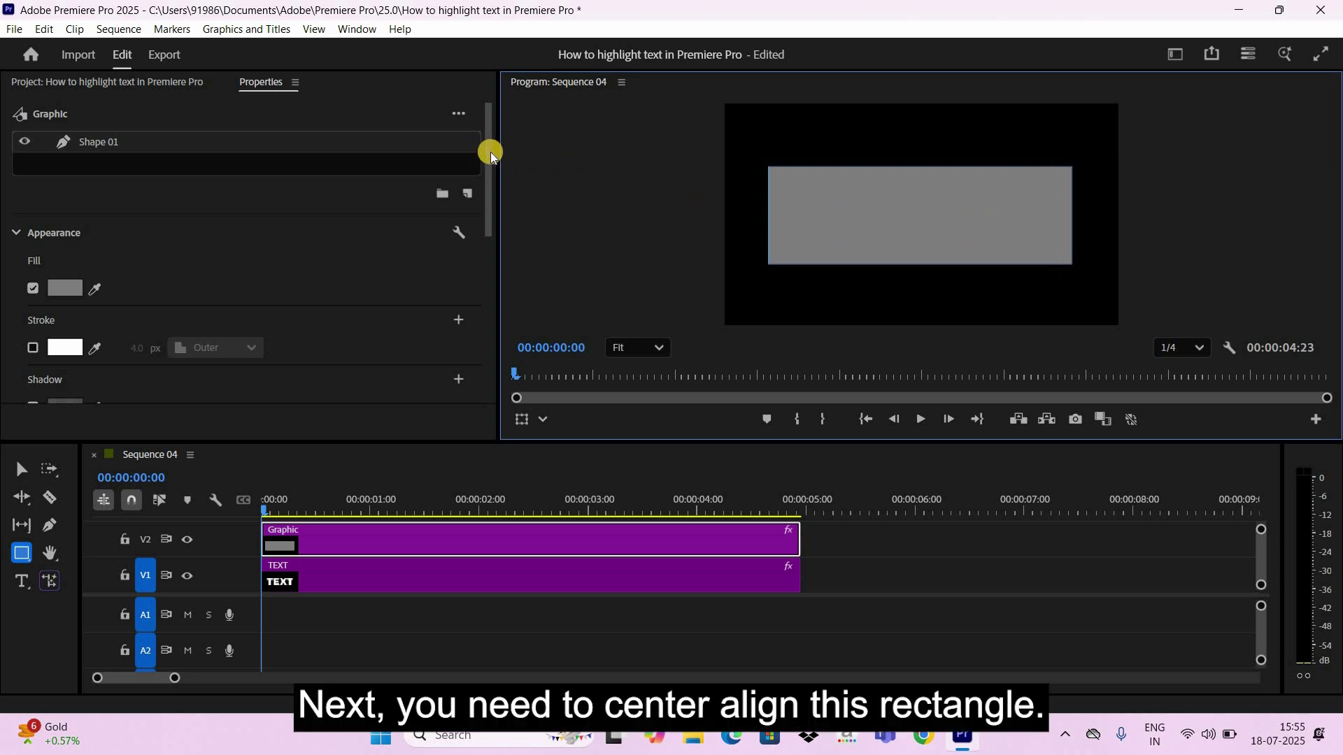
Step: Centre the rectangle horizontally and vertically in the frame at 960 X, 540 Y
{"action": "left_click_drag", "start_coordinate": [488, 149], "coordinate": [486, 266]}
{"action": "scroll", "coordinate": [486, 266], "scroll_direction": "down", "scroll_amount": 3}
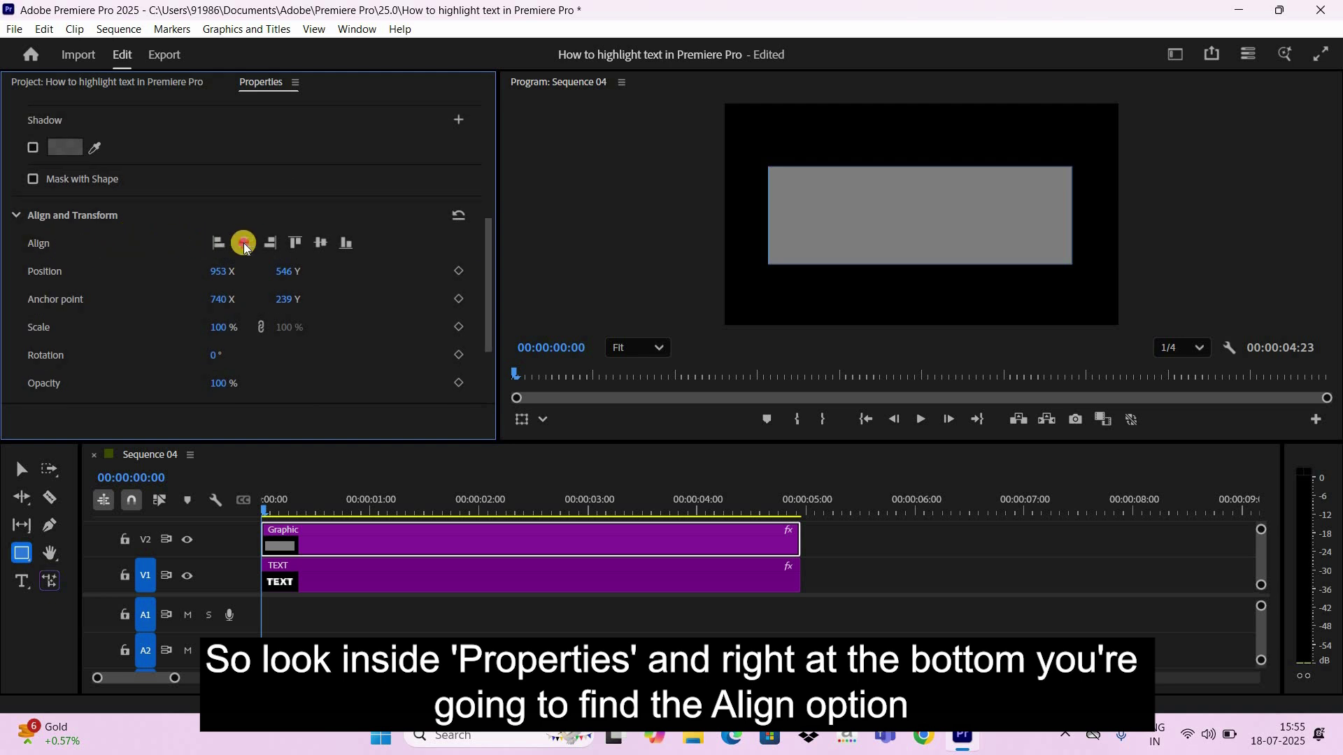
{"action": "left_click", "coordinate": [245, 247]}
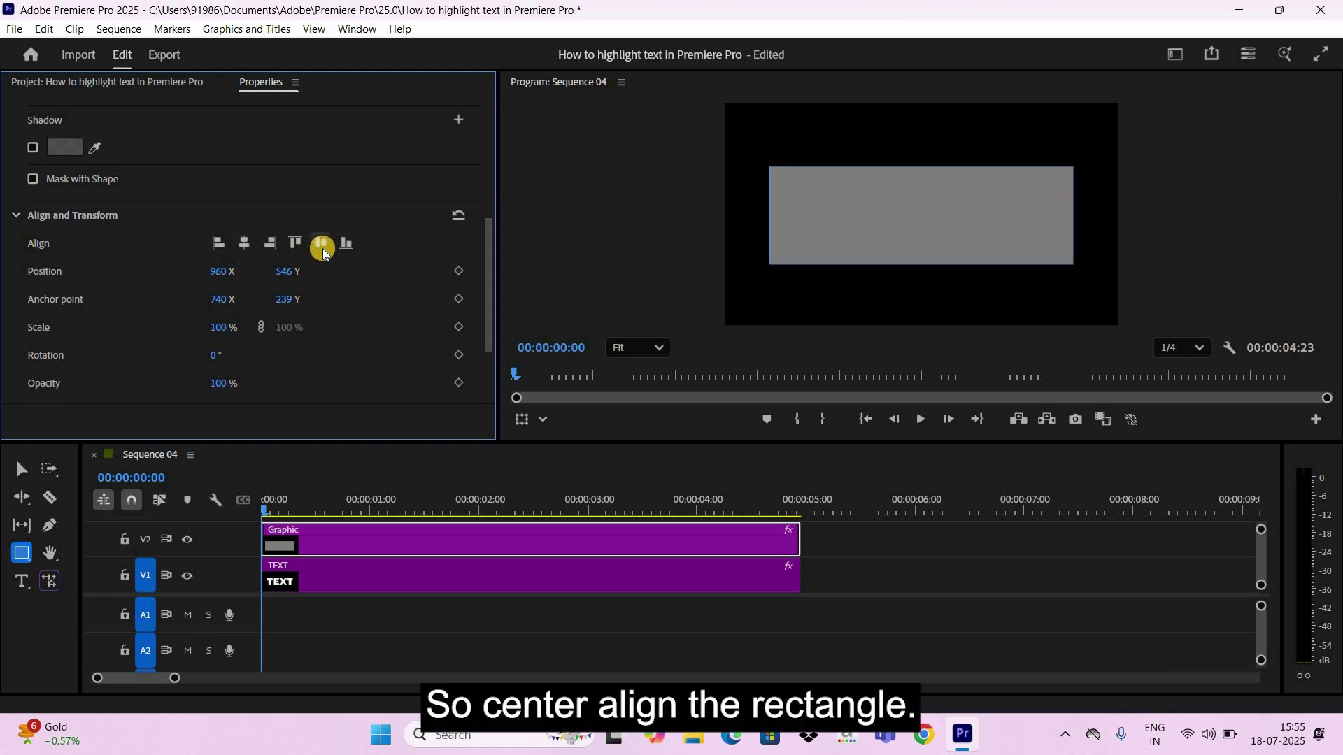
{"action": "left_click", "coordinate": [322, 251]}
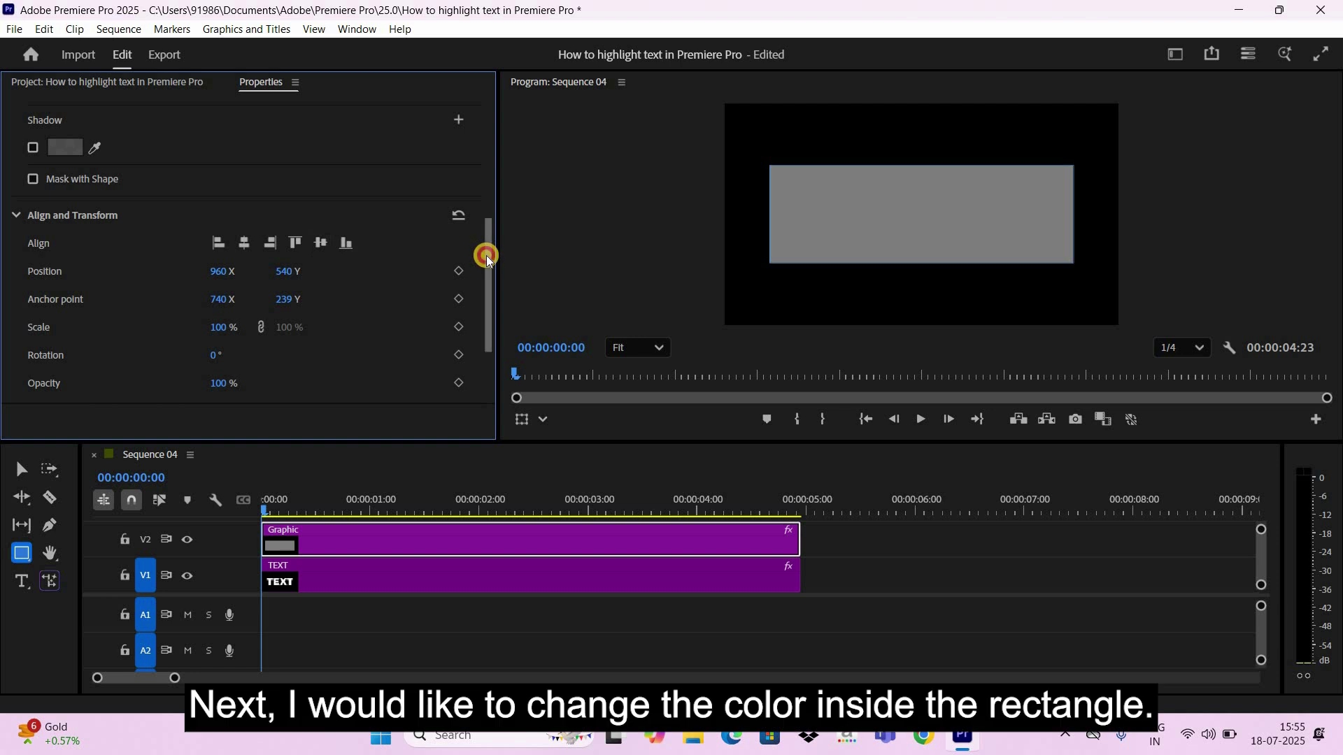
{"action": "left_click_drag", "start_coordinate": [485, 257], "coordinate": [504, 163]}
{"action": "scroll", "coordinate": [188, 171], "scroll_direction": "up", "scroll_amount": 3}
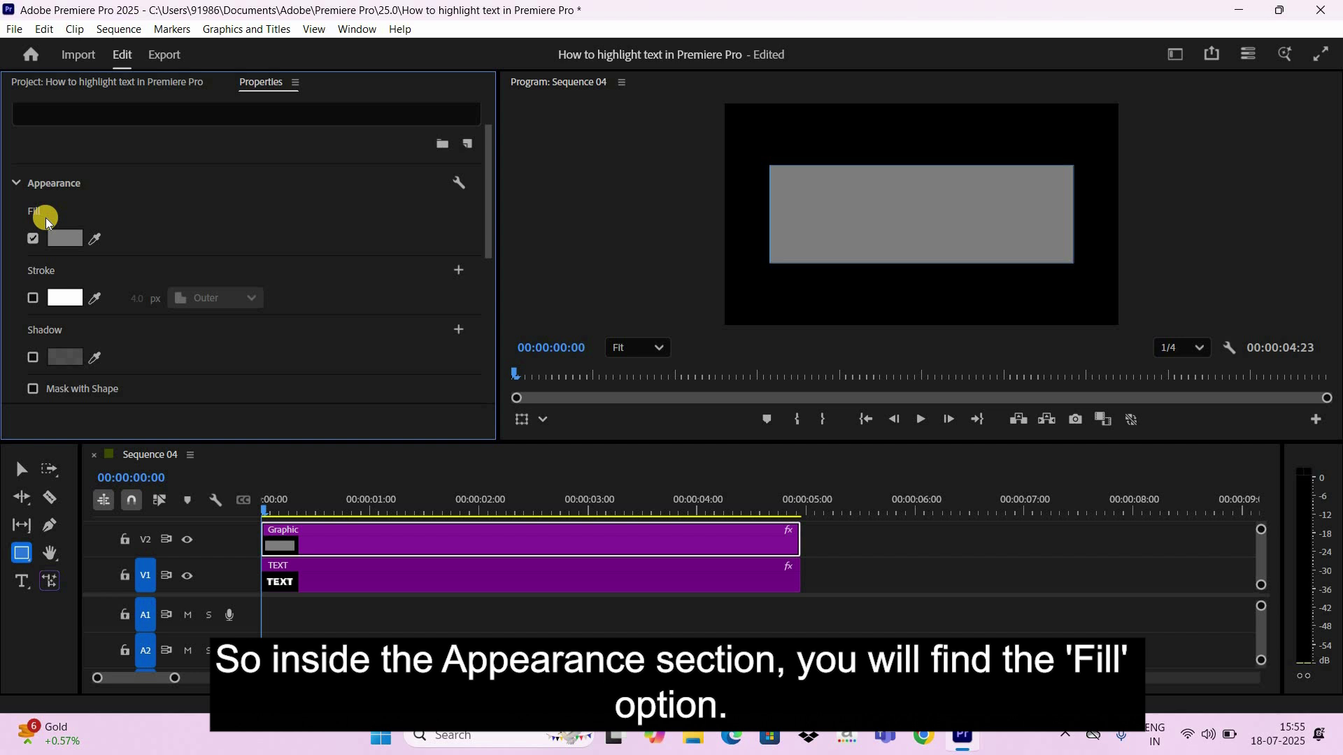
Step: Fill the rectangle solid blue 000CFF (hue 237°, full saturation and brightness) and open Effect Controls
{"action": "left_click", "coordinate": [63, 236]}
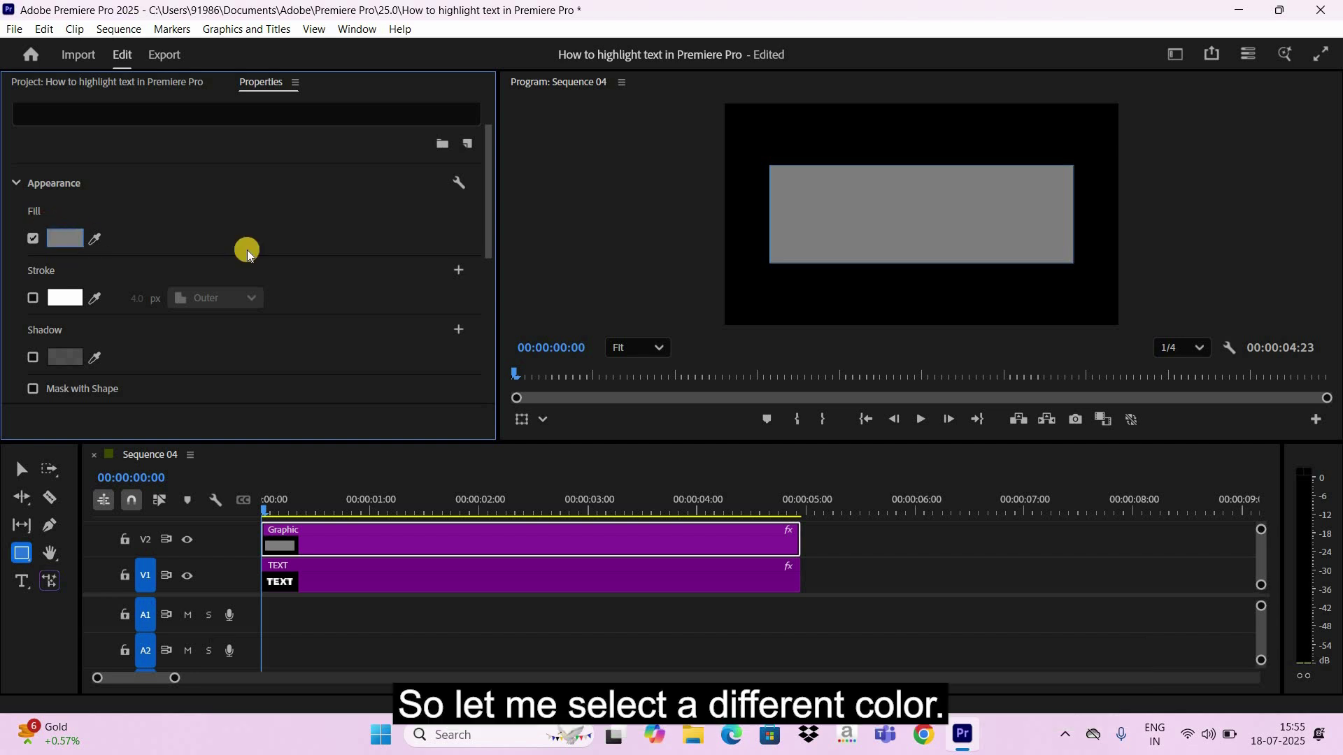
{"action": "left_click", "coordinate": [602, 179]}
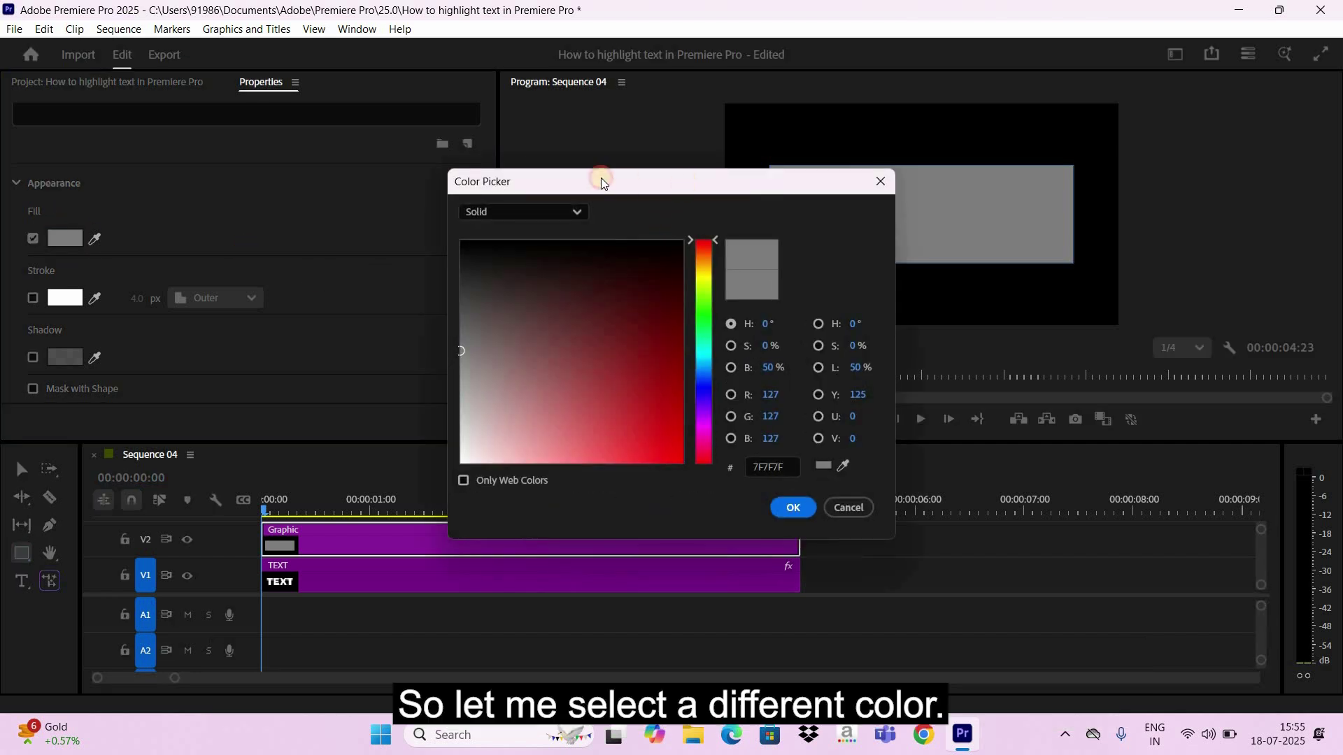
{"action": "left_click_drag", "start_coordinate": [540, 161], "coordinate": [456, 156]}
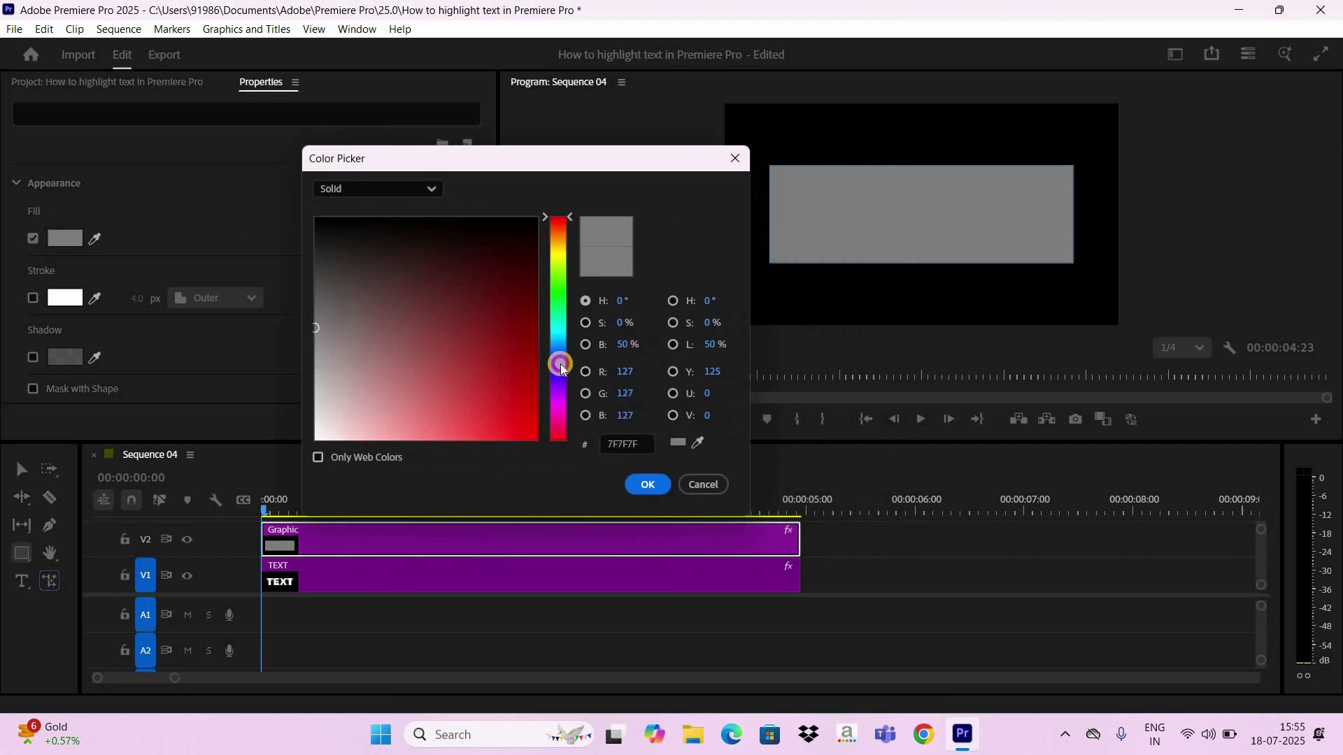
{"action": "left_click", "coordinate": [561, 363]}
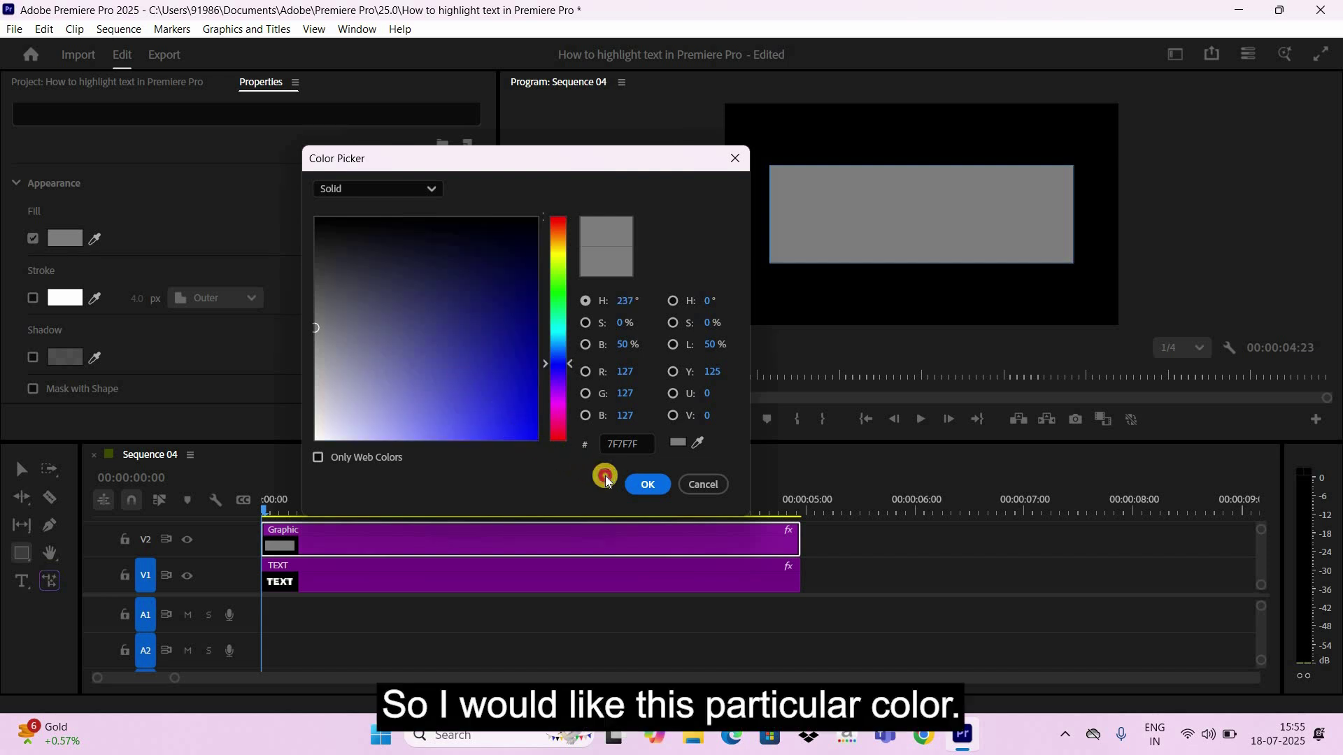
{"action": "left_click", "coordinate": [537, 440]}
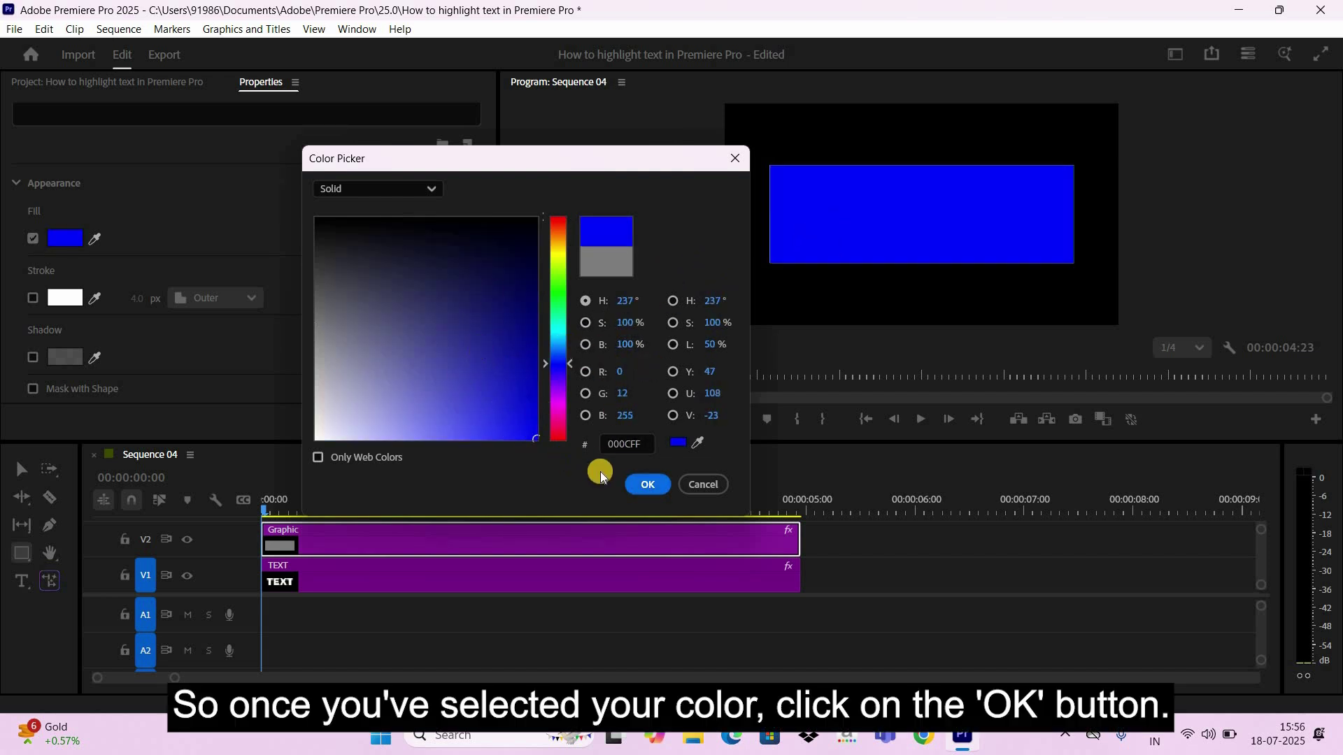
{"action": "left_click", "coordinate": [648, 485]}
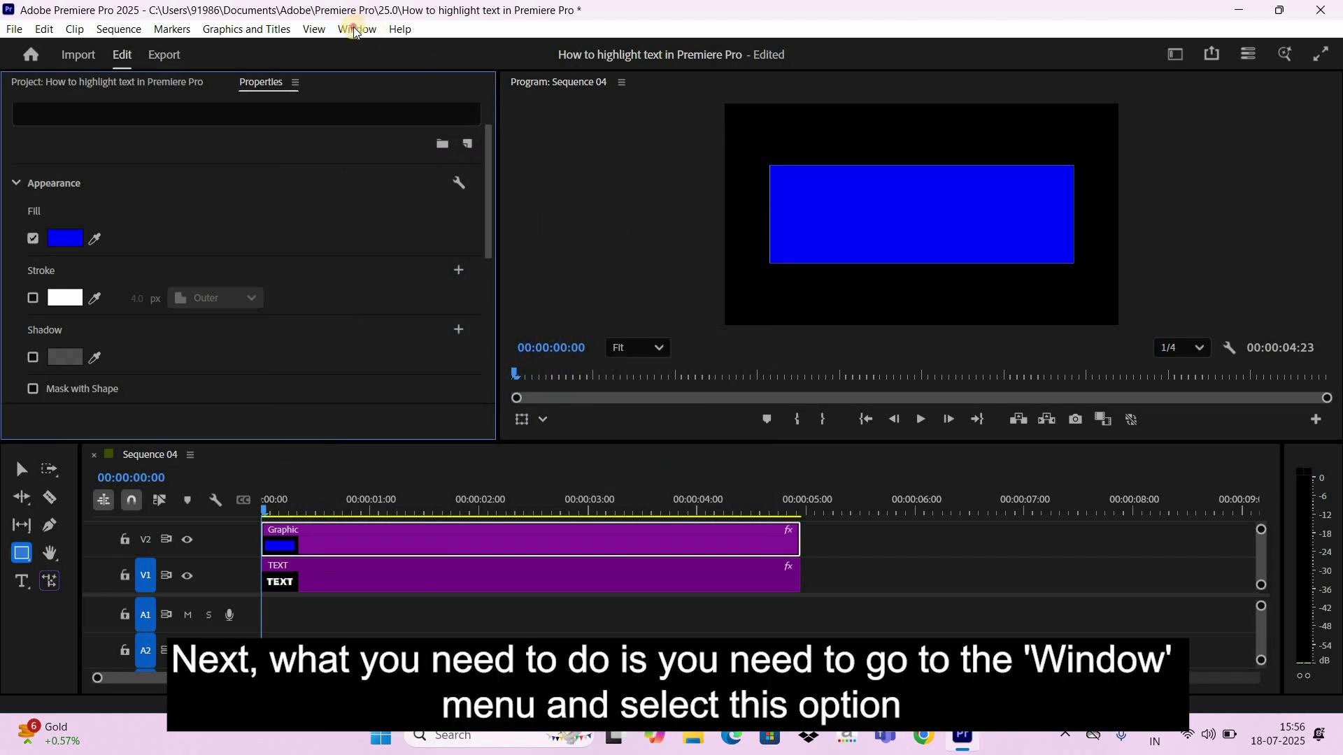
{"action": "key", "text": "alt+w"}
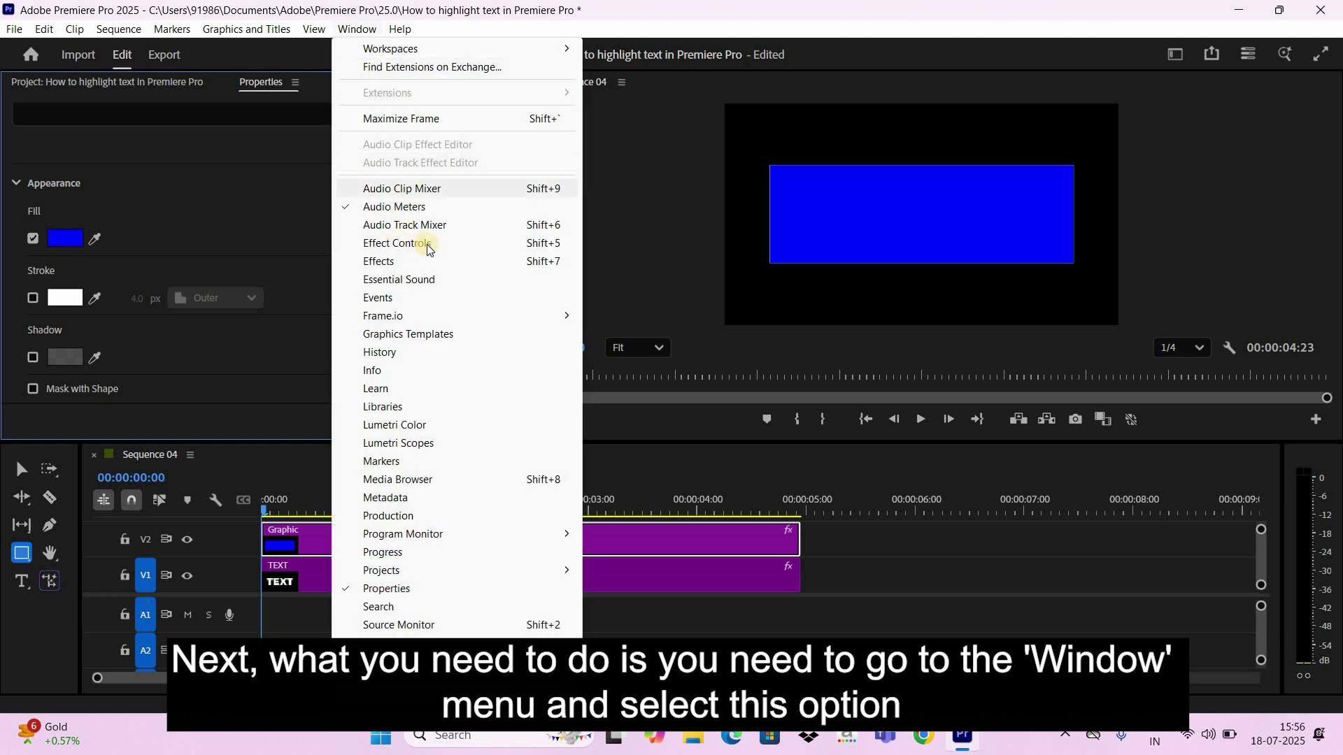
{"action": "left_click", "coordinate": [427, 245]}
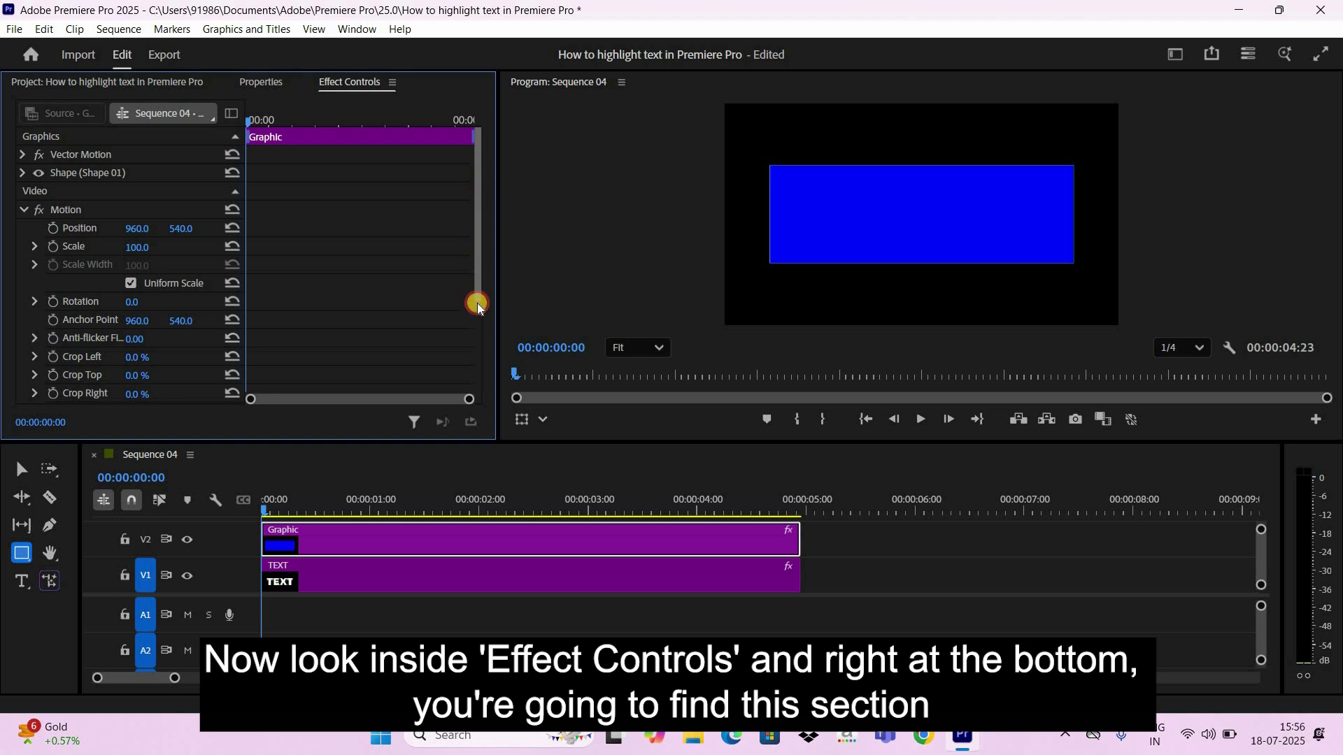
Step: Change the rectangle's Opacity blend mode from Normal to Multiply
{"action": "scroll", "coordinate": [478, 305], "scroll_direction": "down", "scroll_amount": 3}
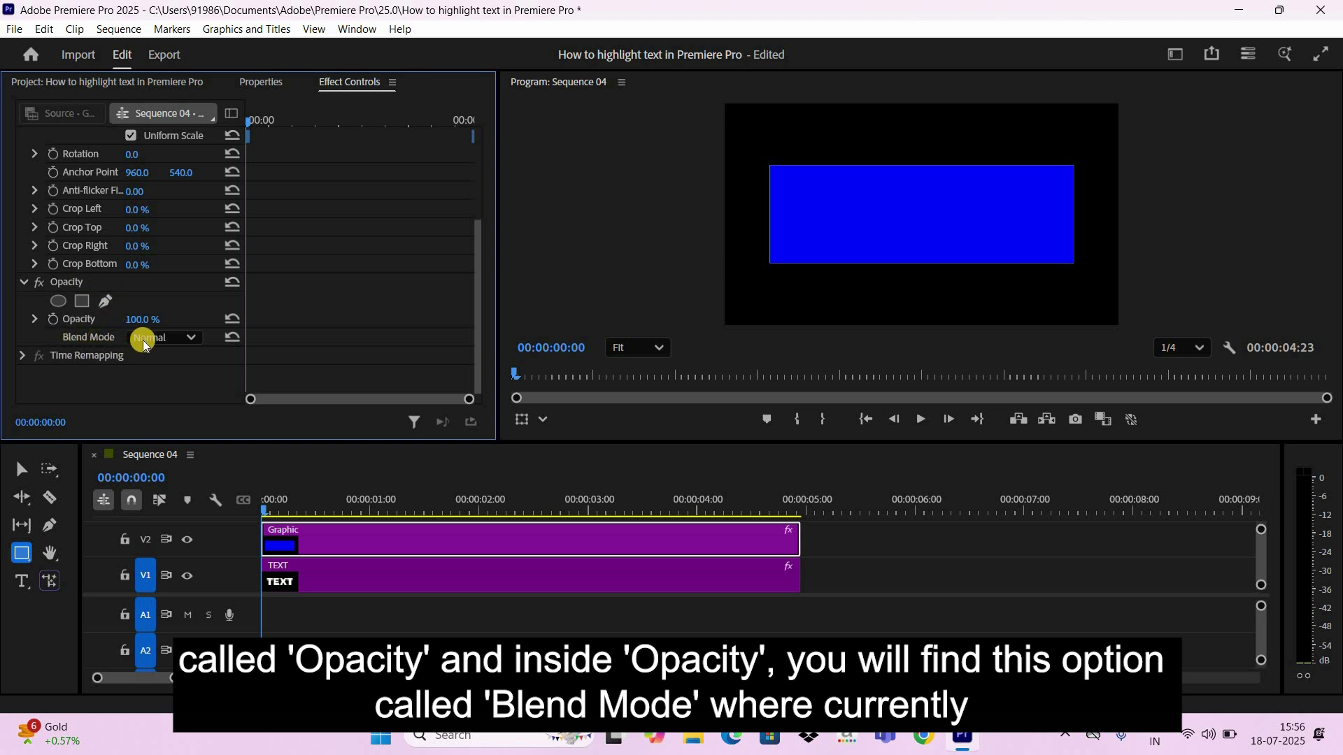
{"action": "left_click", "coordinate": [191, 339]}
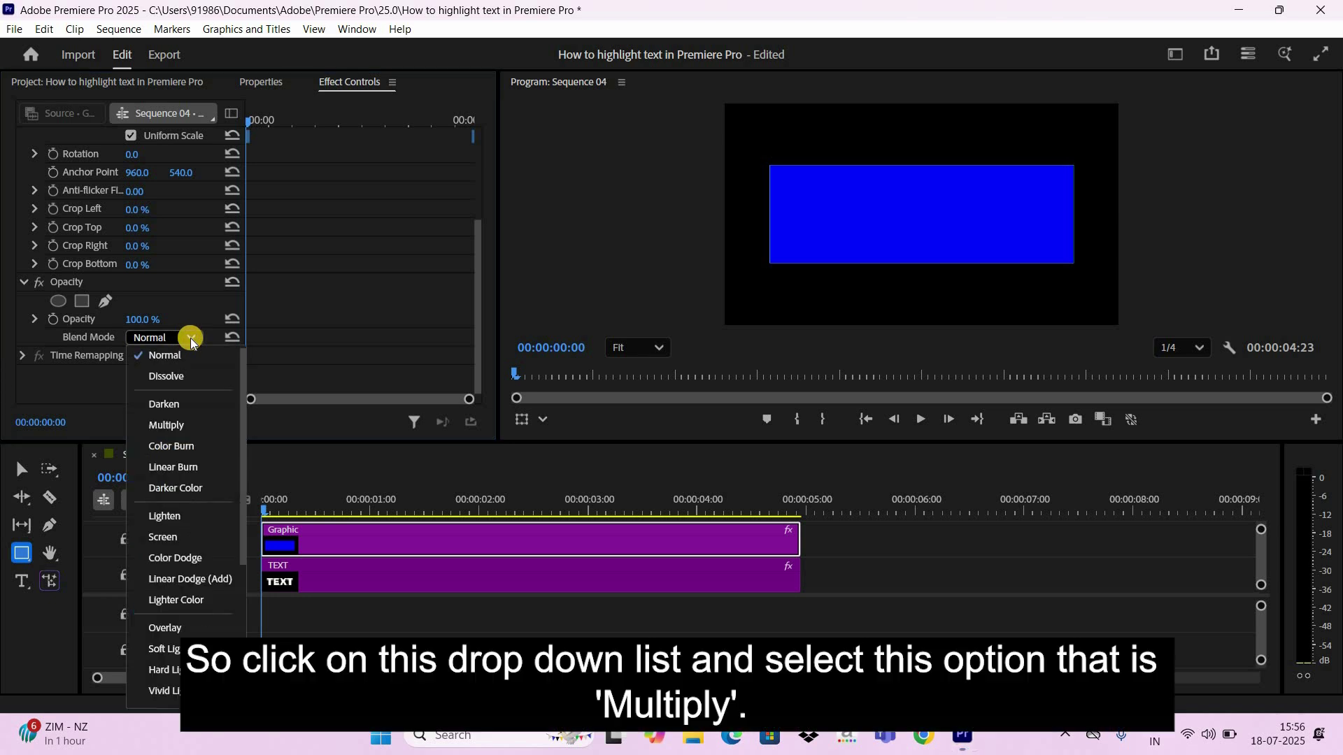
{"action": "left_click", "coordinate": [177, 428]}
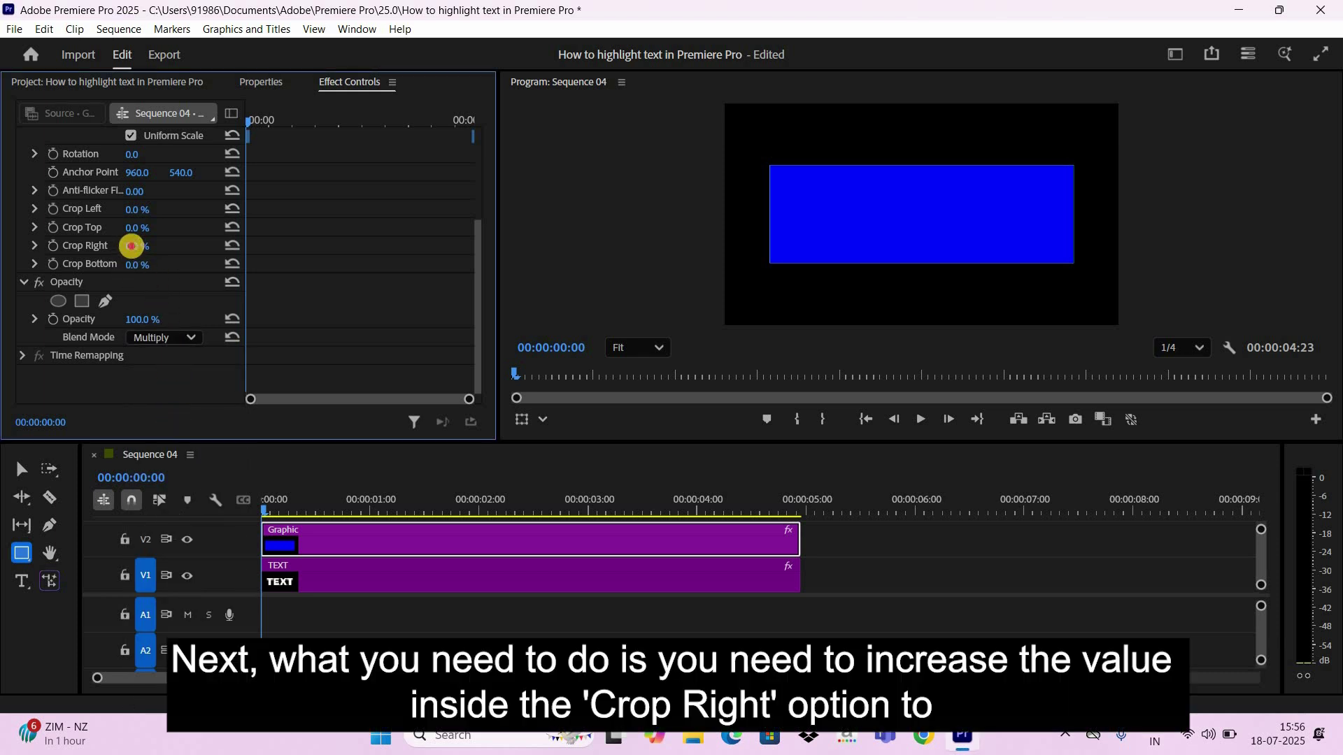
Step: Keyframe Crop Right at 92% at the start and 9% at 00:00:01:15
{"action": "mouse_move", "coordinate": [131, 246]}
{"action": "left_mouse_down"}
{"action": "mouse_move", "coordinate": [233, 270]}
{"action": "mouse_move", "coordinate": [149, 246]}
{"action": "left_mouse_up"}
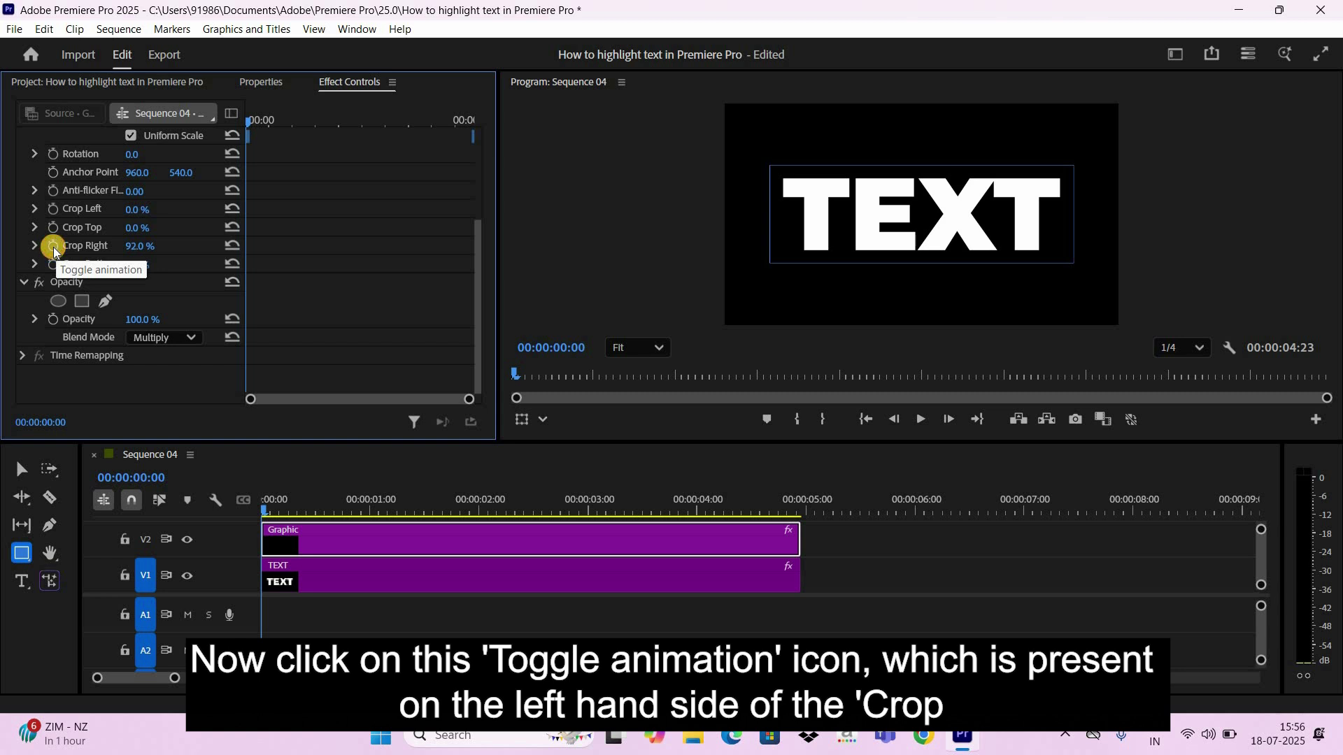
{"action": "left_click", "coordinate": [54, 247]}
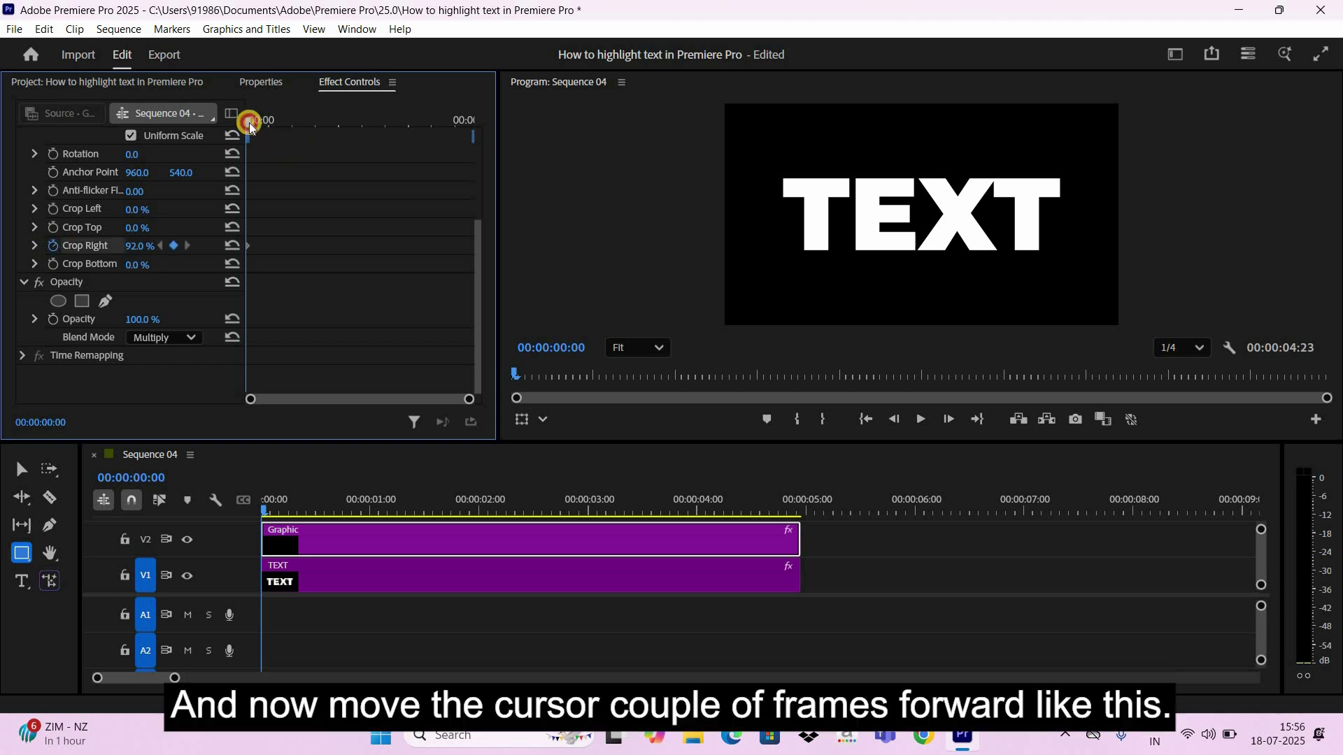
{"action": "left_click_drag", "start_coordinate": [261, 123], "coordinate": [325, 130]}
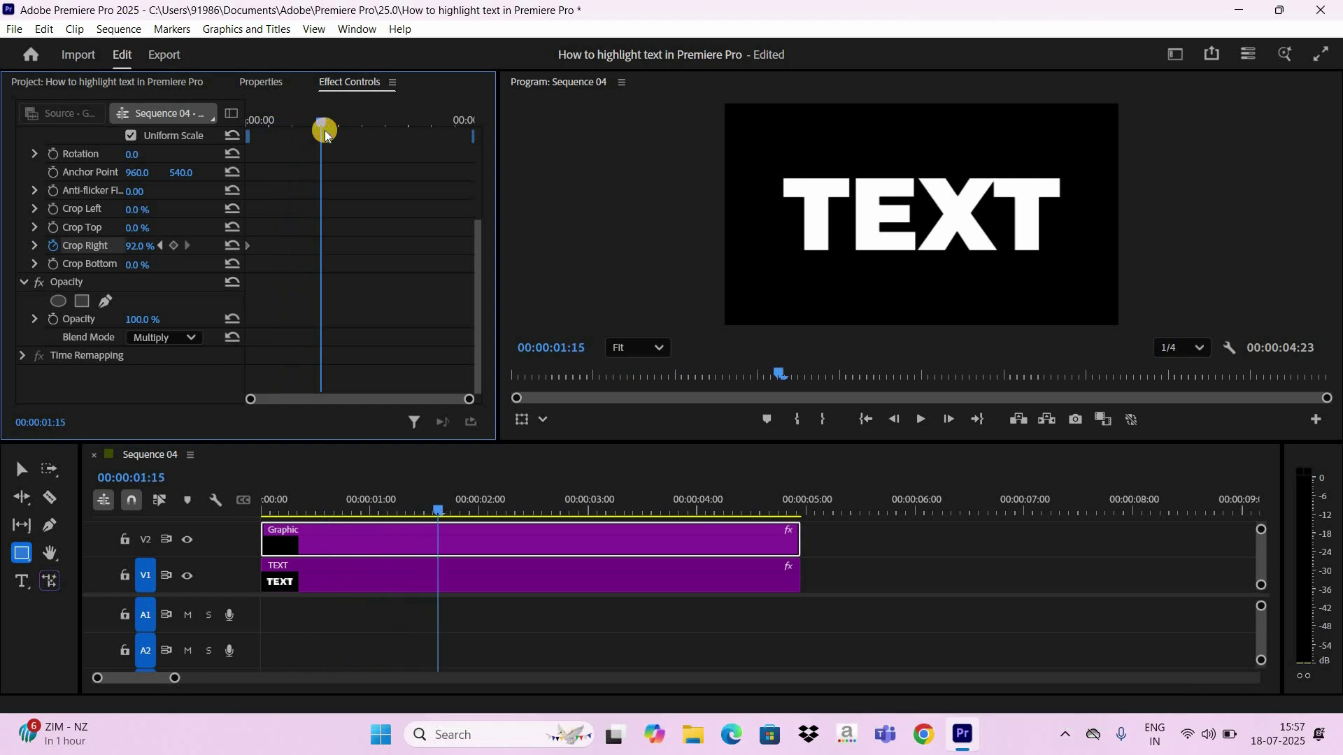
{"action": "left_click", "coordinate": [135, 248]}
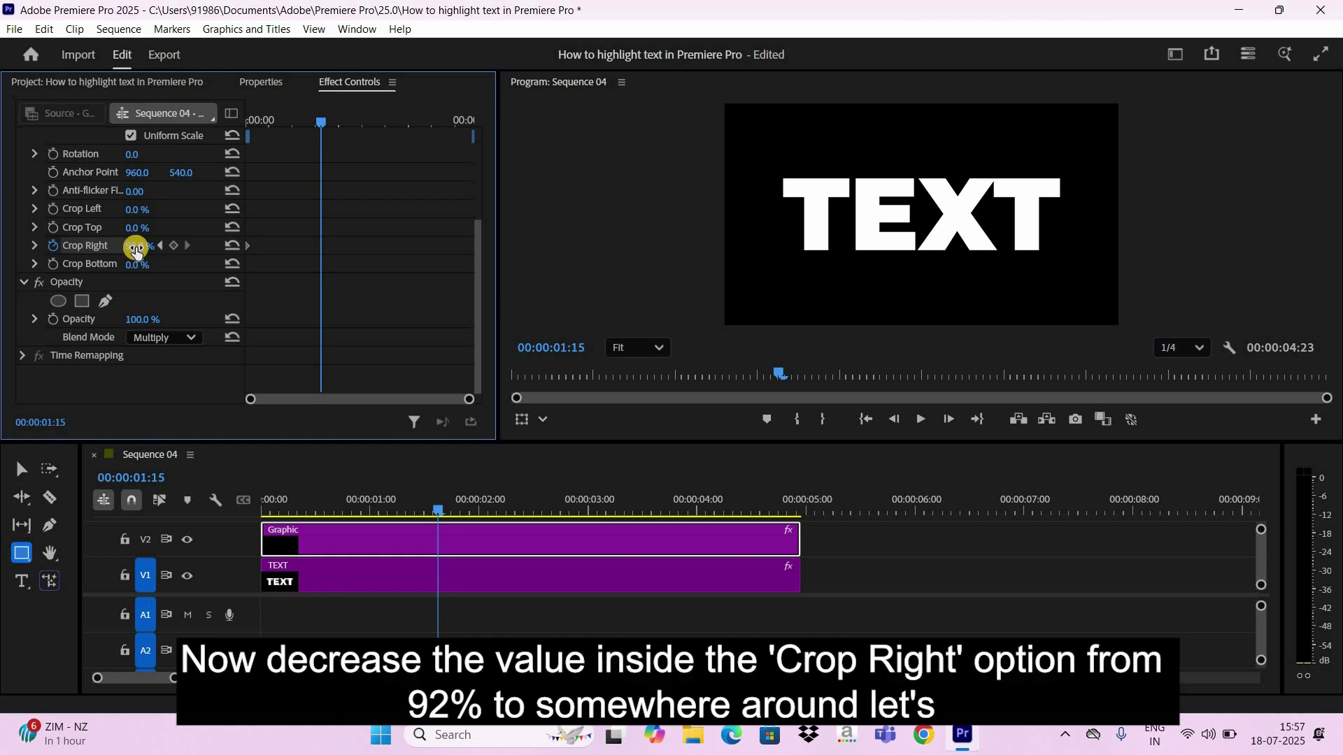
{"action": "left_click_drag", "start_coordinate": [133, 247], "coordinate": [65, 248]}
{"action": "left_click", "coordinate": [149, 246]}
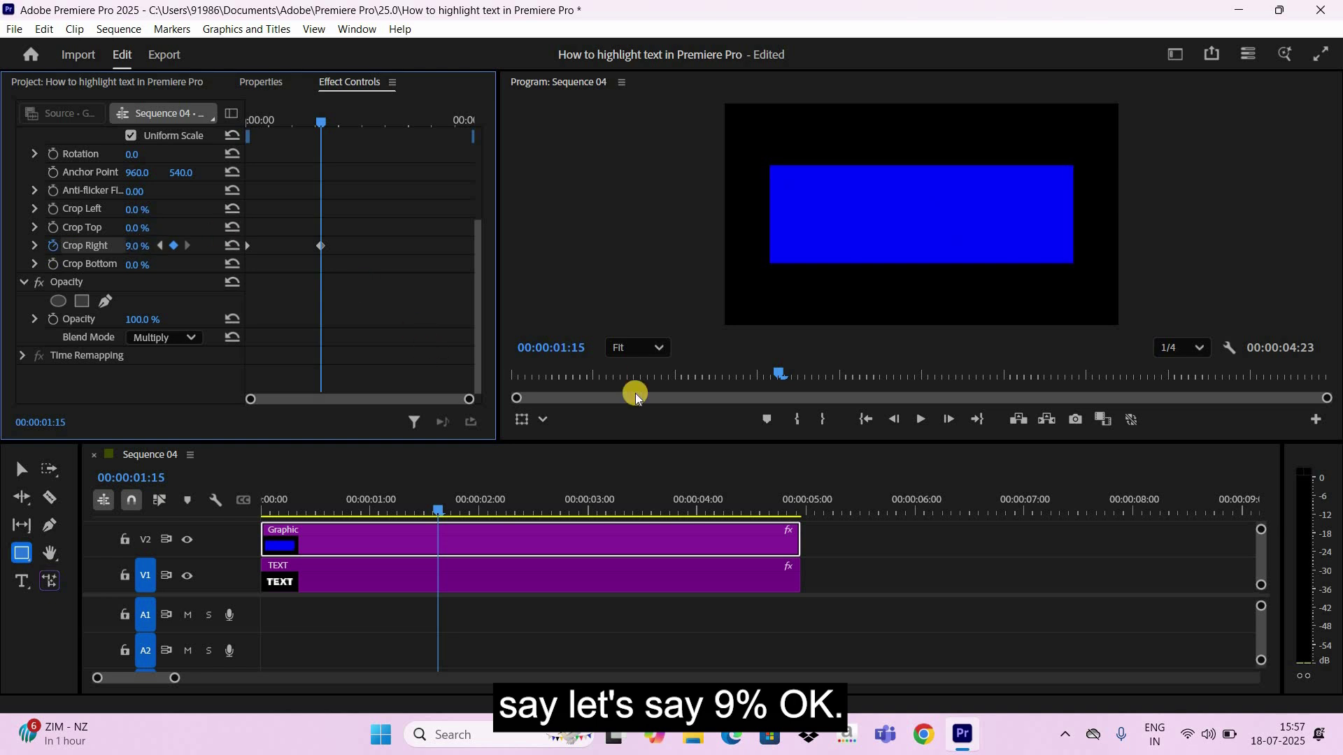
Step: Preview the rectangle's wipe animation from the start of the sequence
{"action": "left_click", "coordinate": [868, 421]}
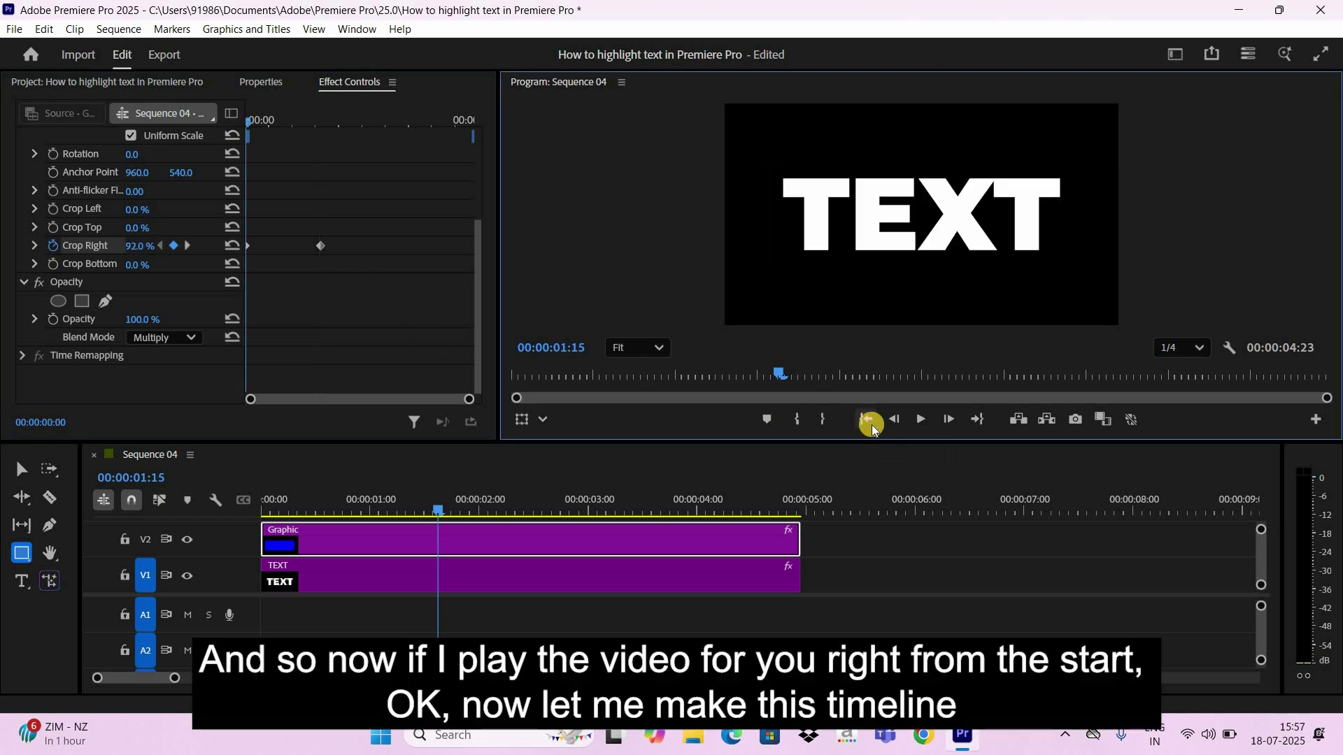
{"action": "left_click", "coordinate": [920, 421]}
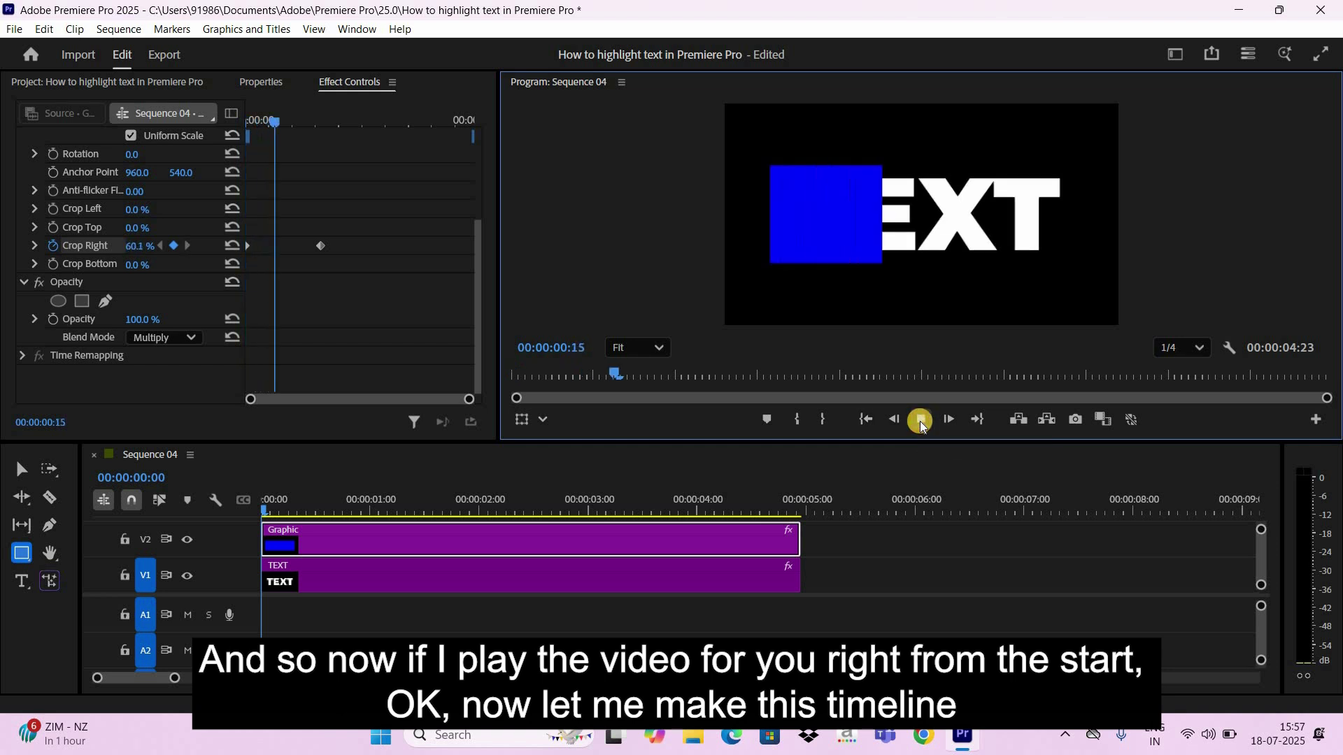
{"action": "key", "text": "space"}
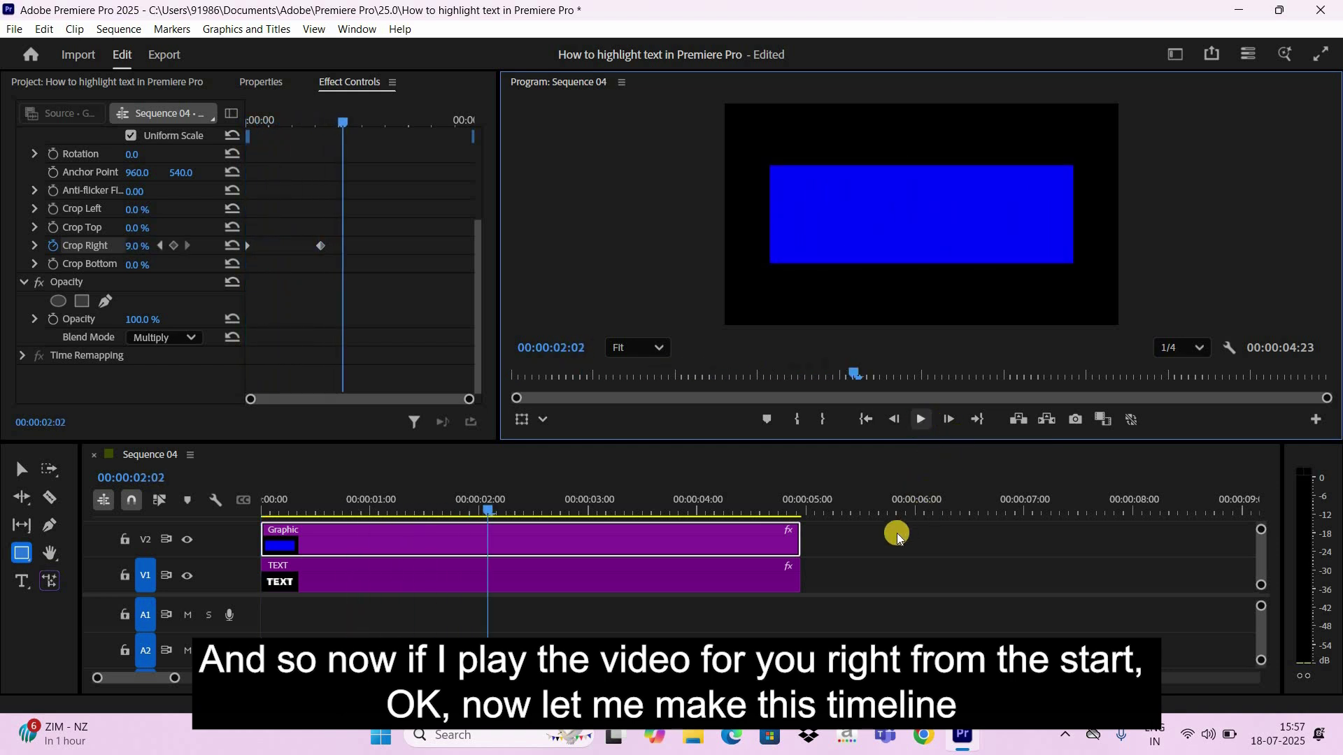
Step: Maximize the Timeline and move the TEXT clip from V1 up to V3, above the Graphic clip
{"action": "left_click", "coordinate": [954, 536]}
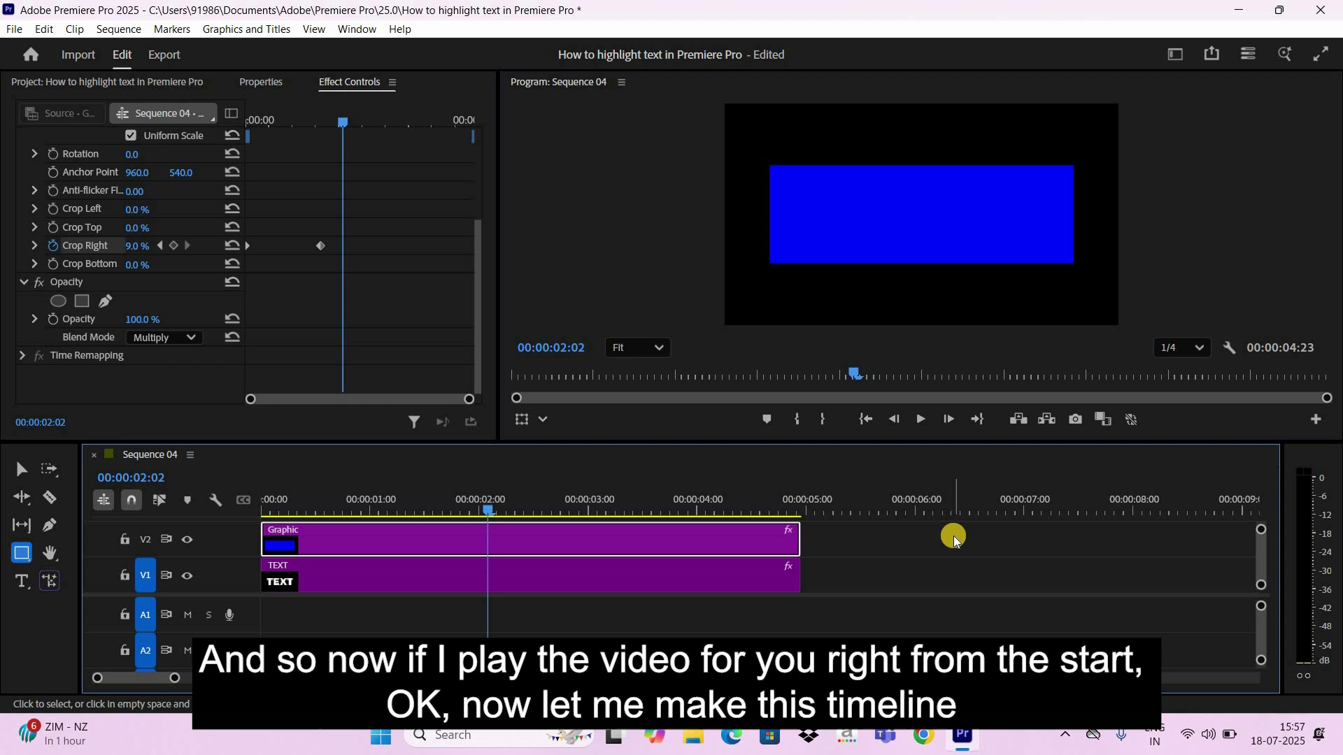
{"action": "left_click", "coordinate": [954, 535]}
{"action": "key", "text": "grave"}
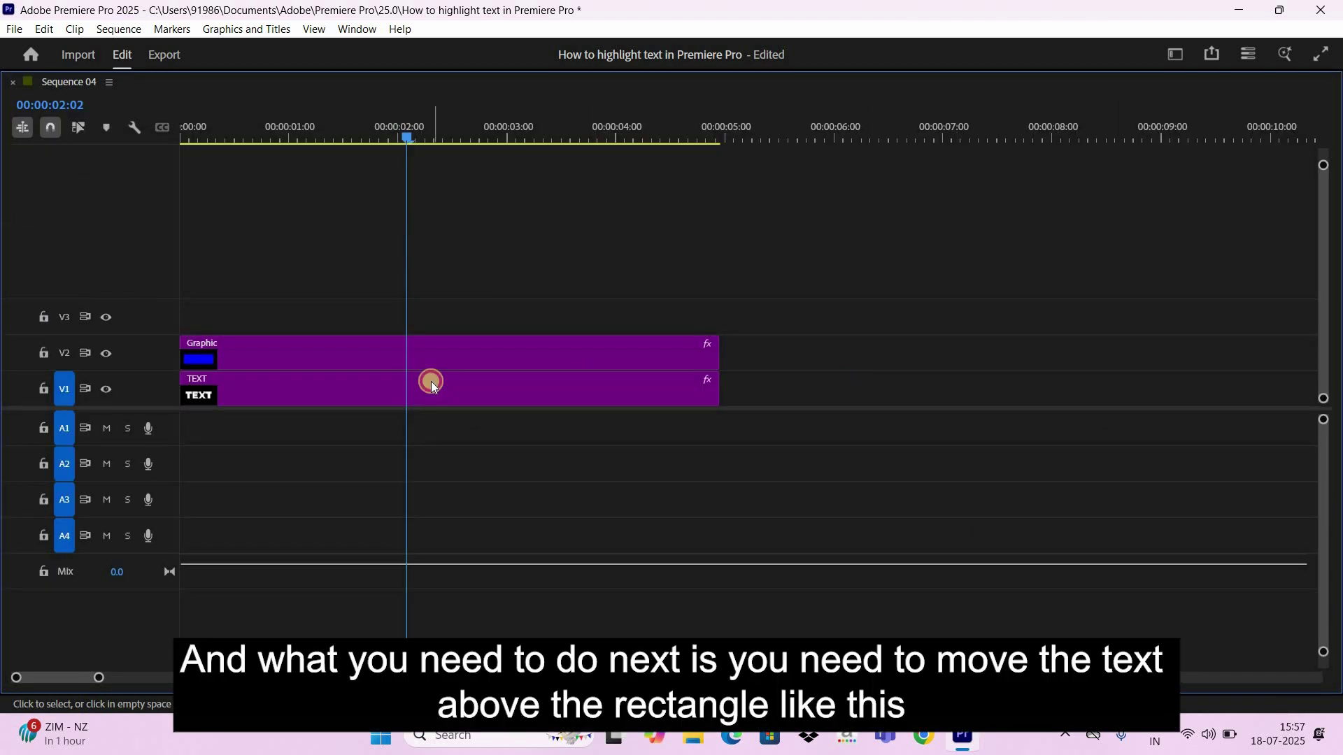
{"action": "left_click", "coordinate": [432, 385]}
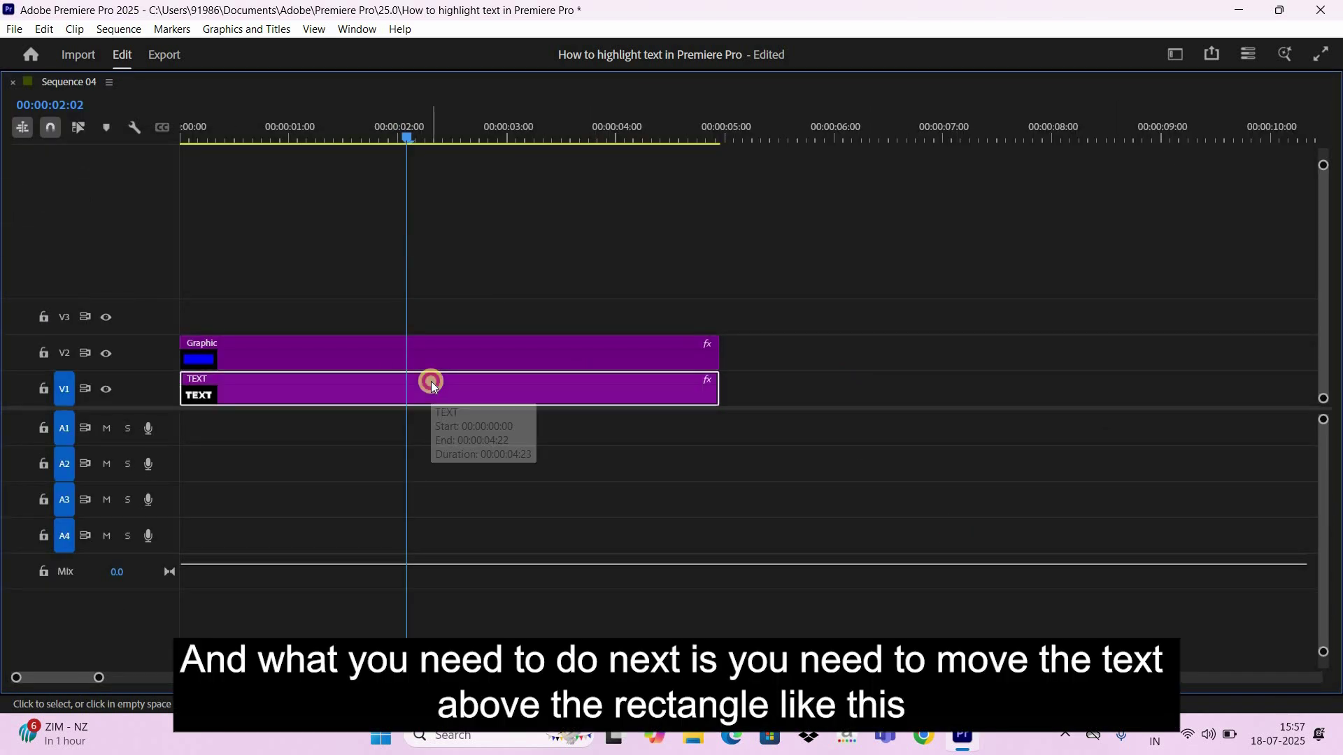
{"action": "left_click_drag", "start_coordinate": [429, 380], "coordinate": [559, 334]}
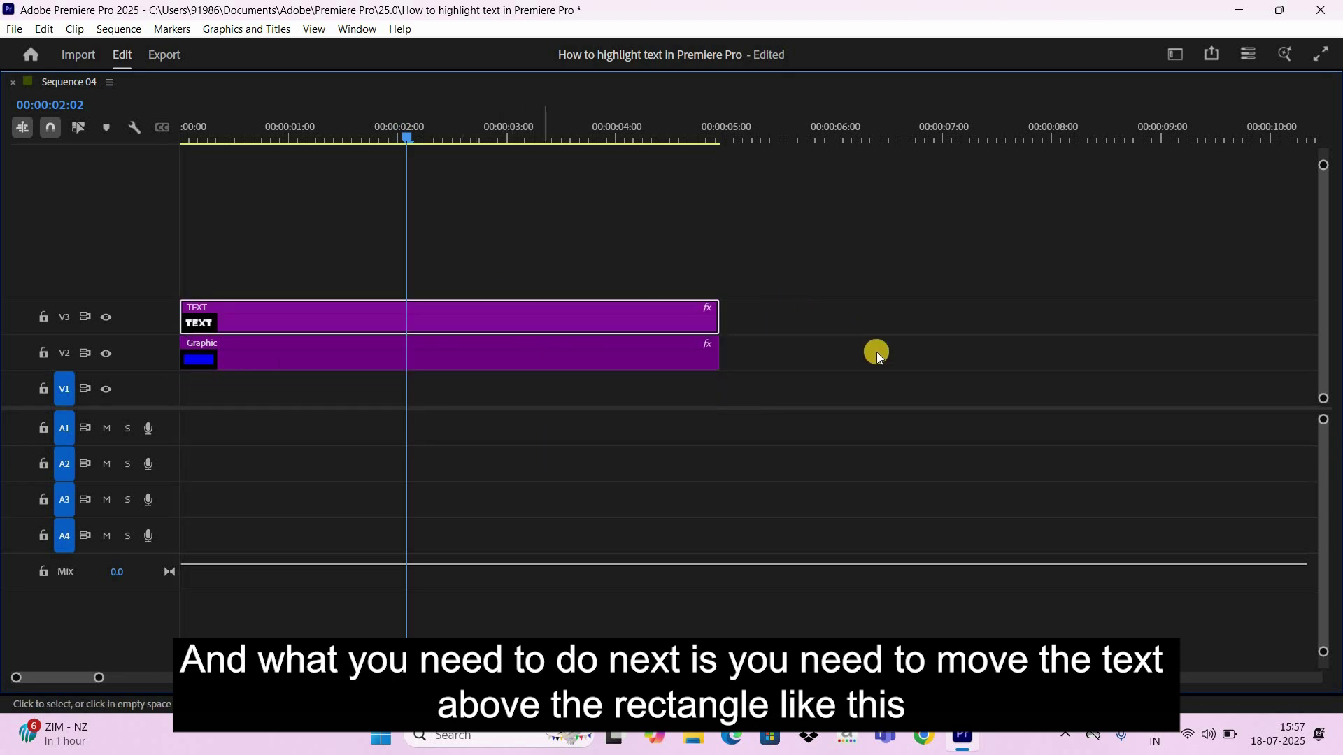
Step: Restore the Timeline size and replay the blue highlight wipe behind TEXT three times from the start
{"action": "key", "text": "grave"}
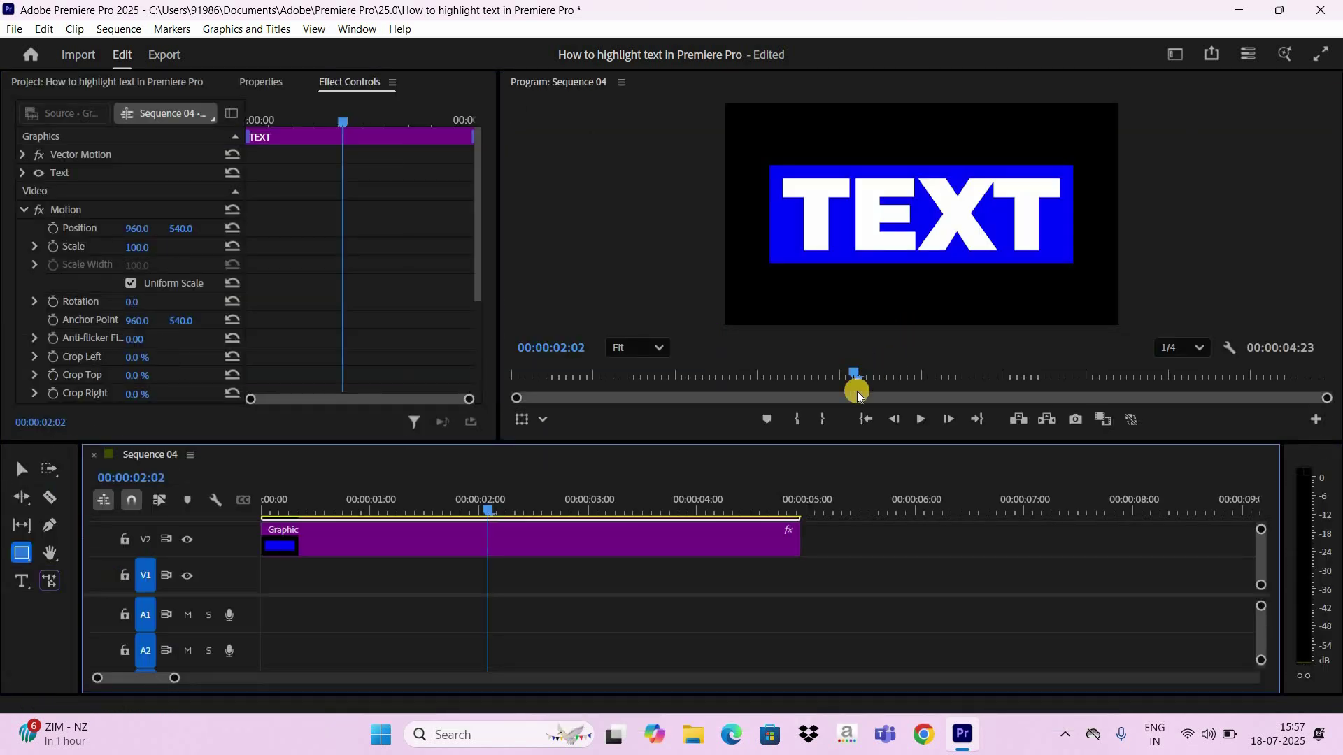
{"action": "left_click", "coordinate": [866, 421]}
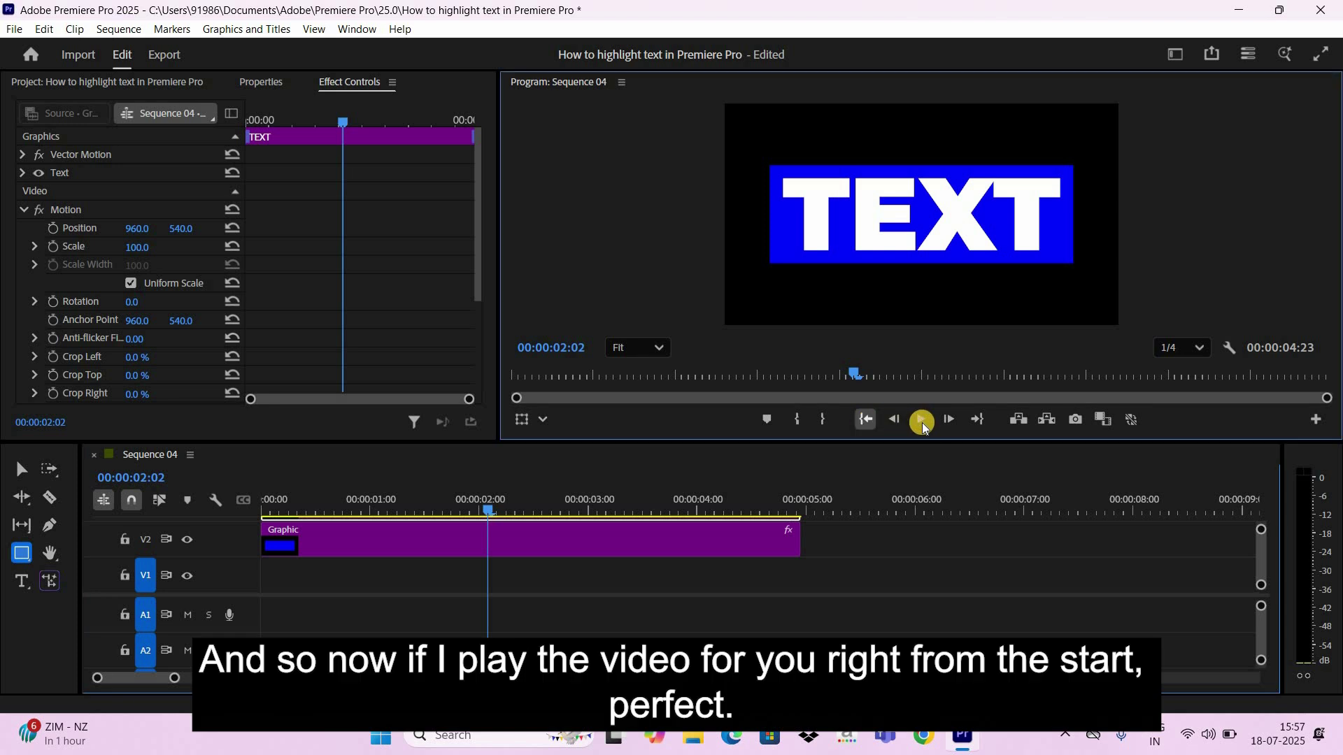
{"action": "left_click", "coordinate": [922, 423]}
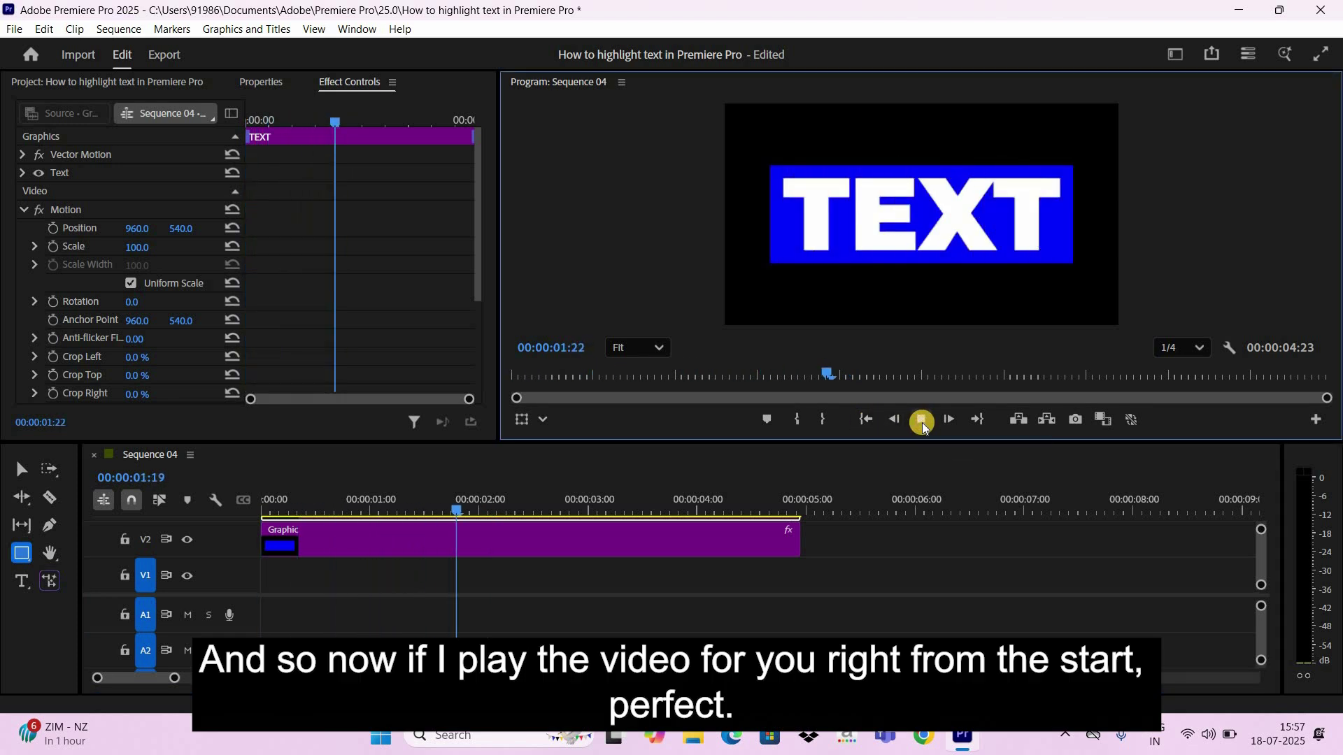
{"action": "left_click", "coordinate": [922, 422]}
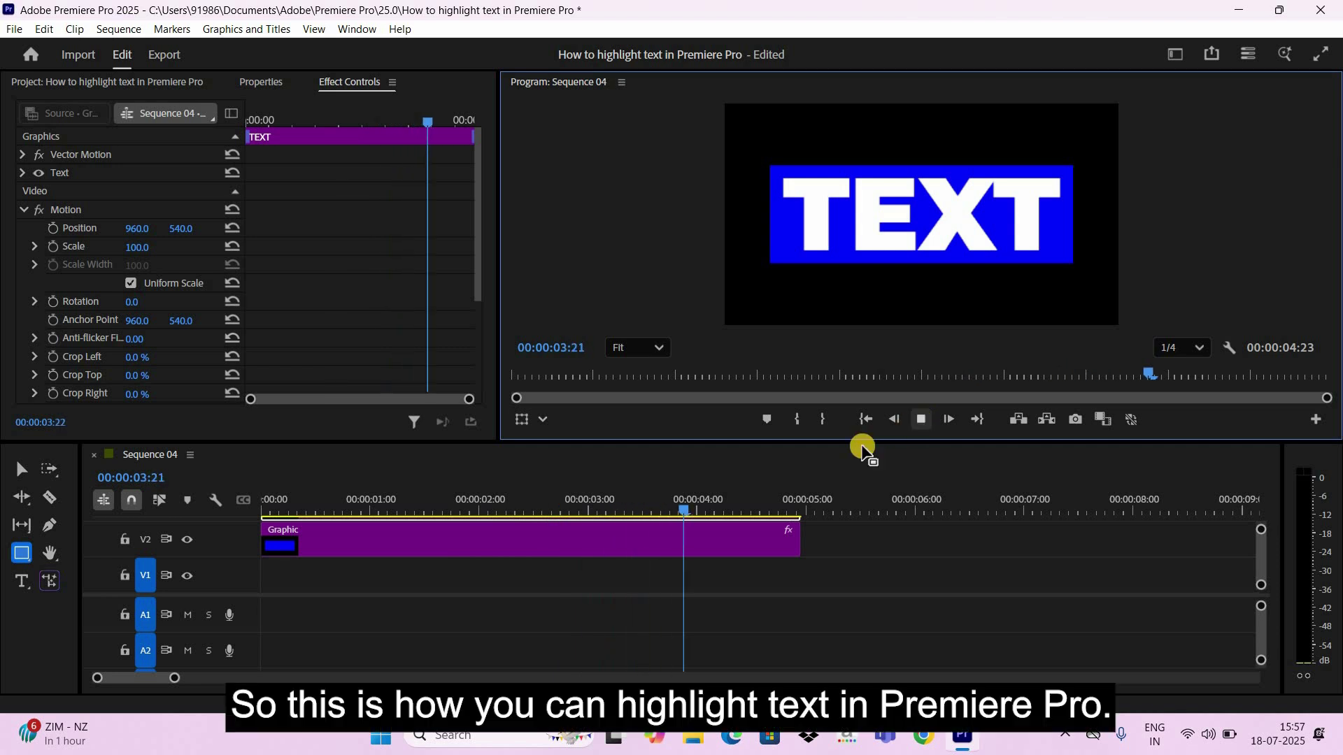
{"action": "key", "text": "Home"}
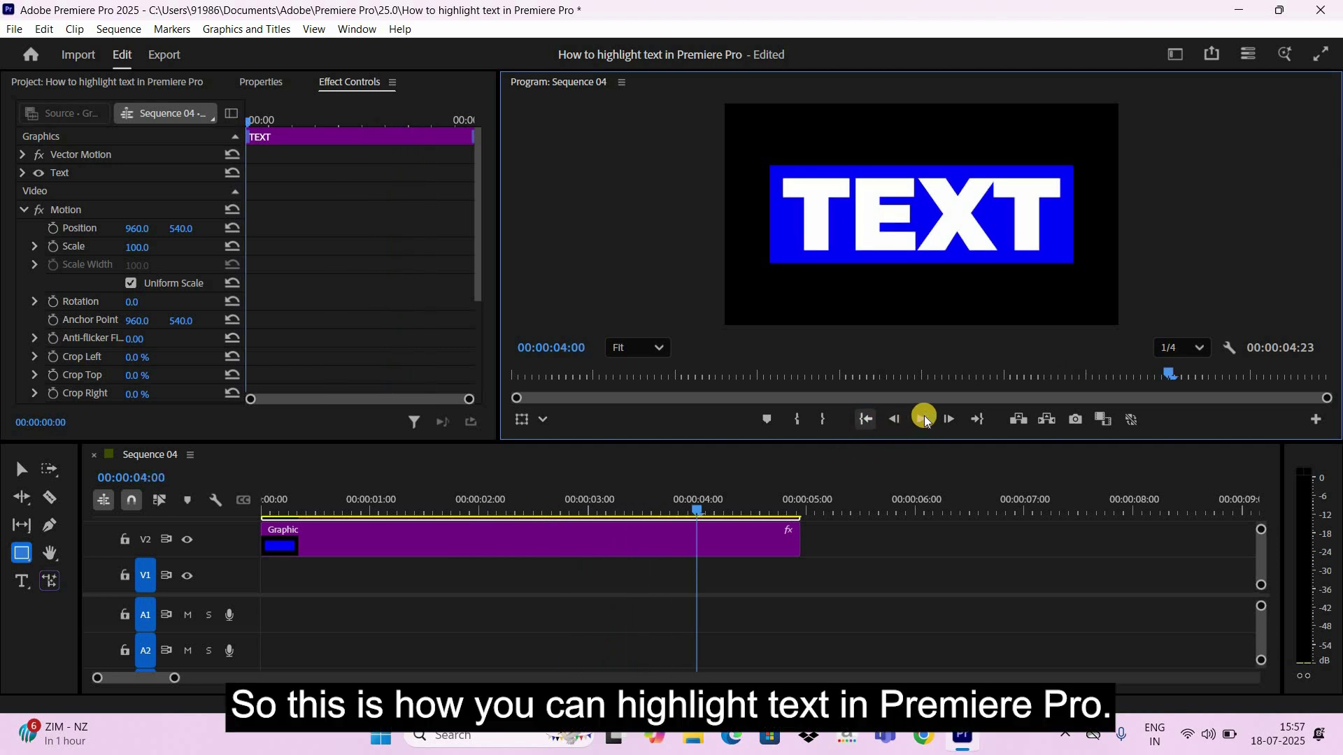
{"action": "left_click", "coordinate": [925, 417]}
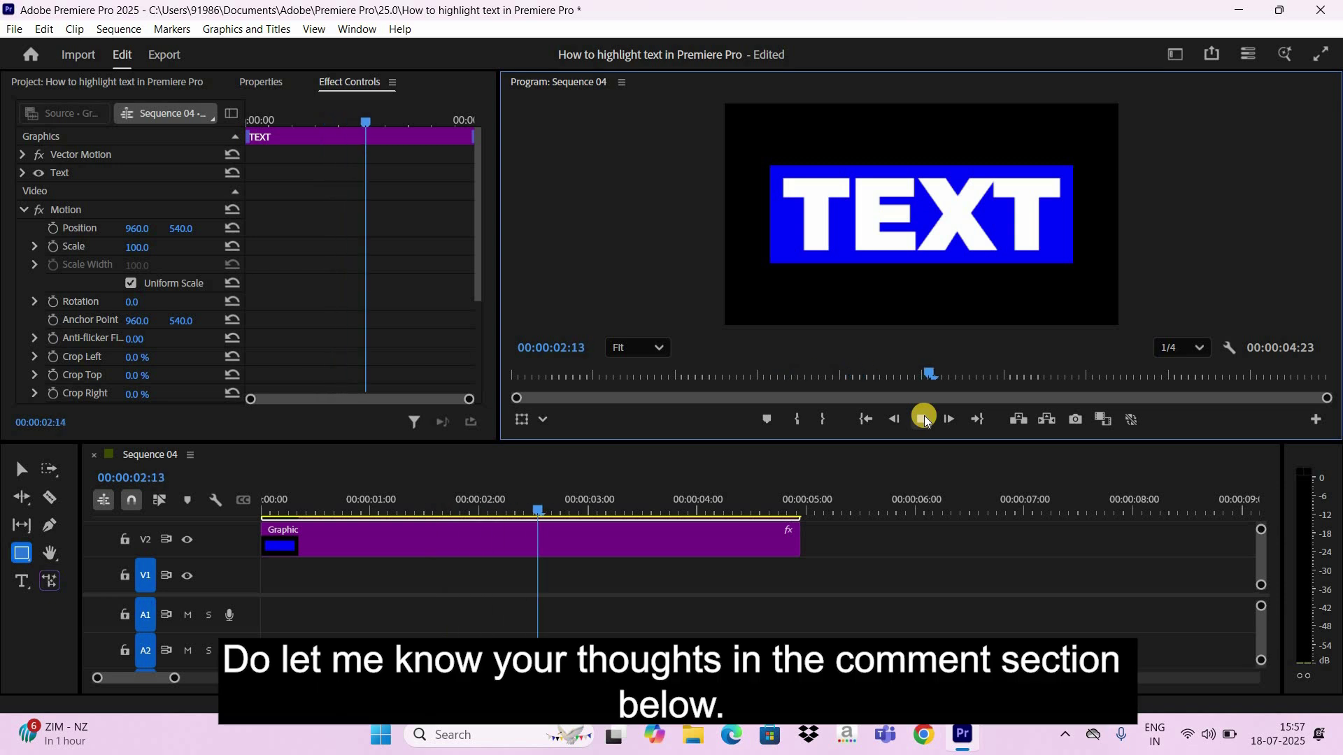
{"action": "key", "text": "space"}
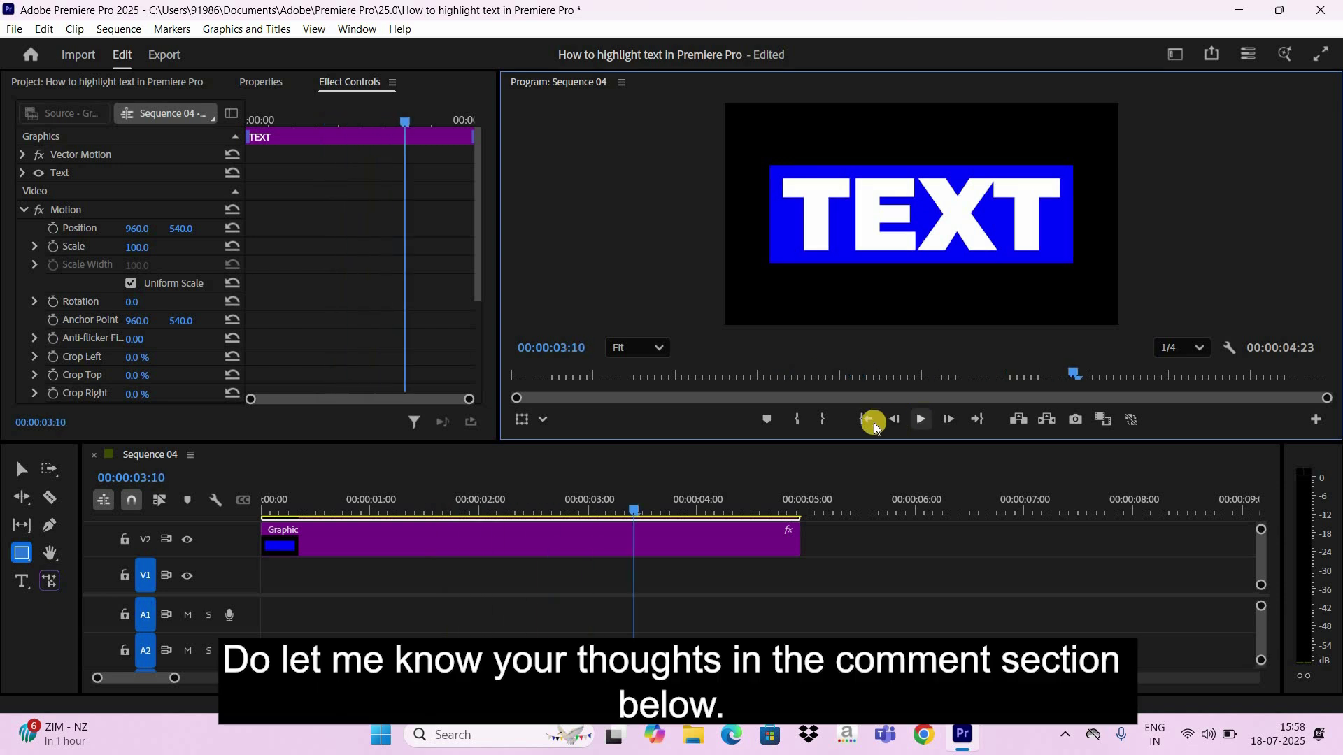
{"action": "key", "text": "Home"}
{"action": "left_click", "coordinate": [920, 423]}
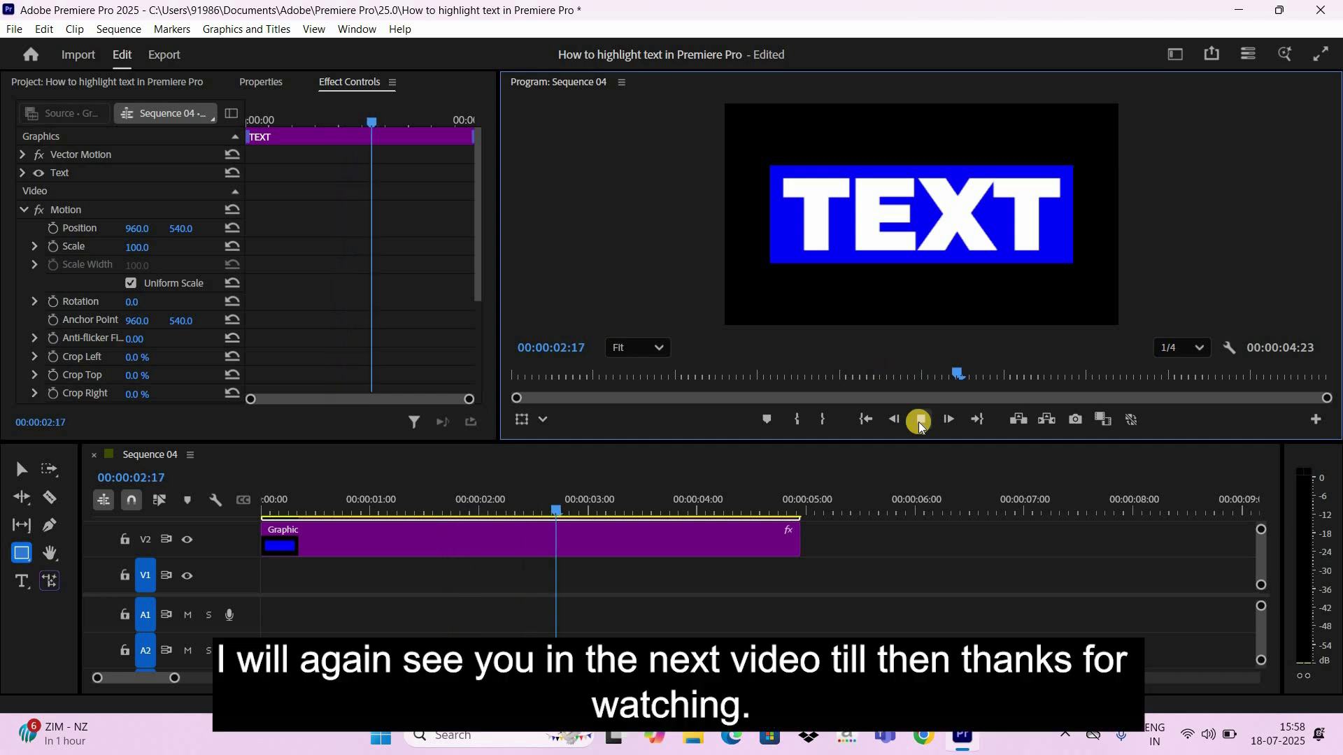
{"action": "left_click", "coordinate": [921, 422]}
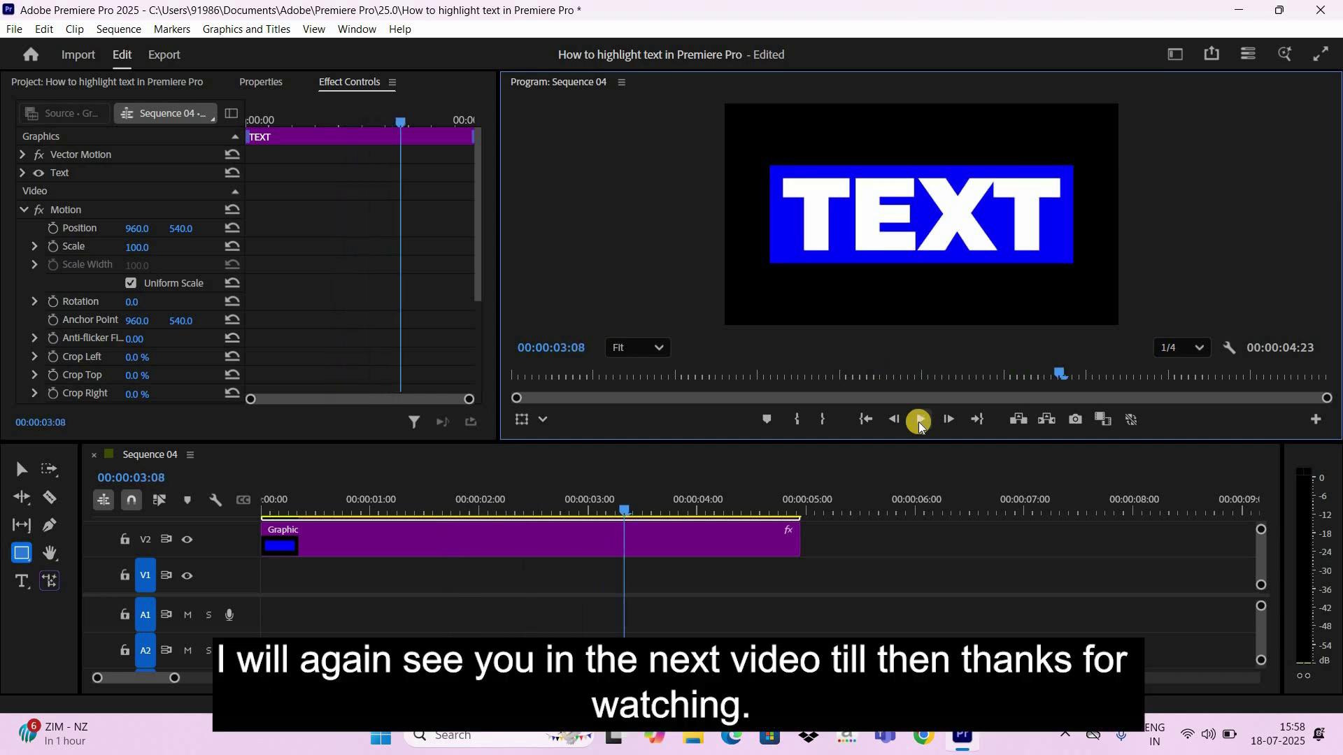